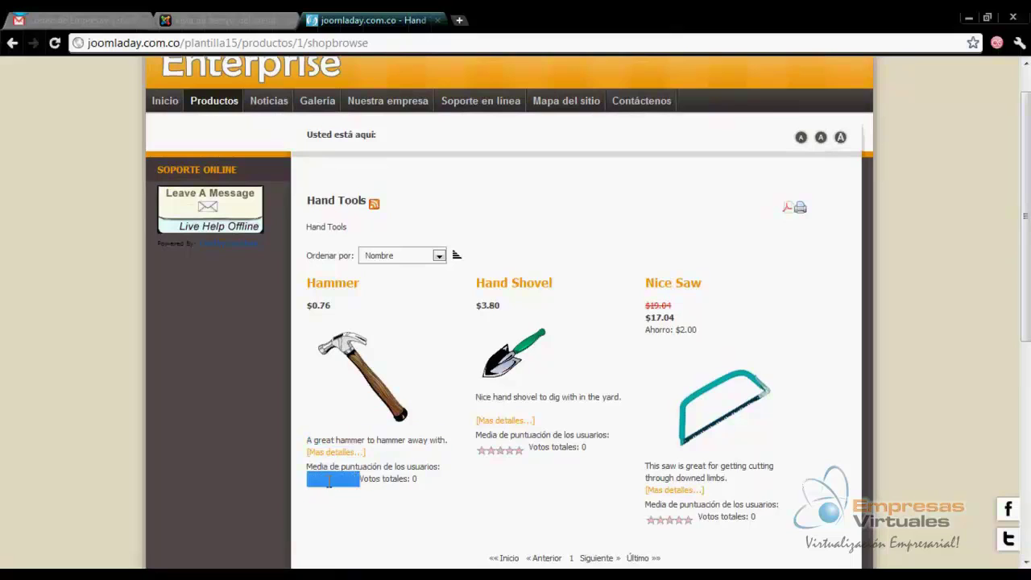
Open the Hammer product page in the storefront and examine its price, features, specifications and size options
left_click(430, 499)
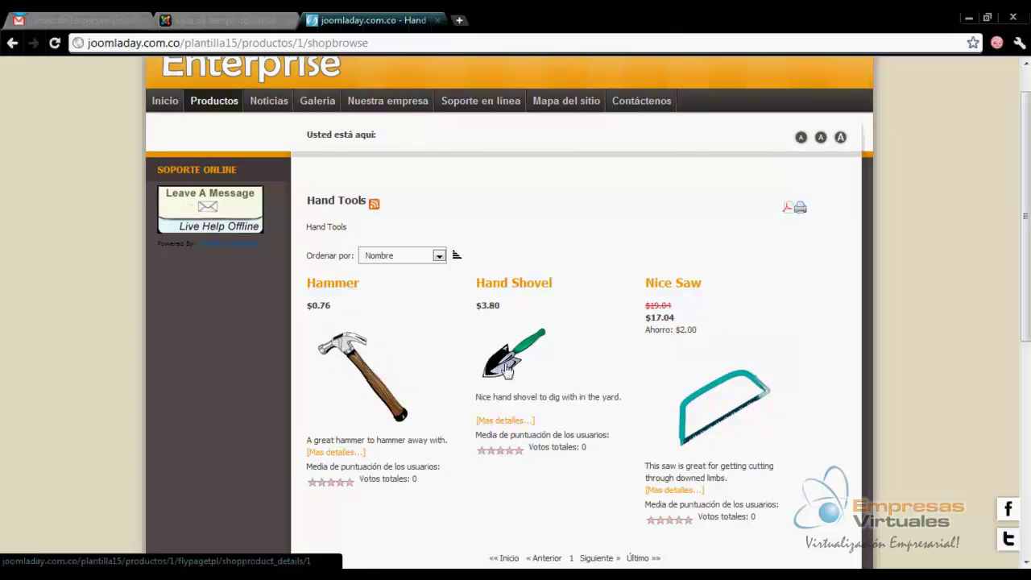
left_click(381, 367)
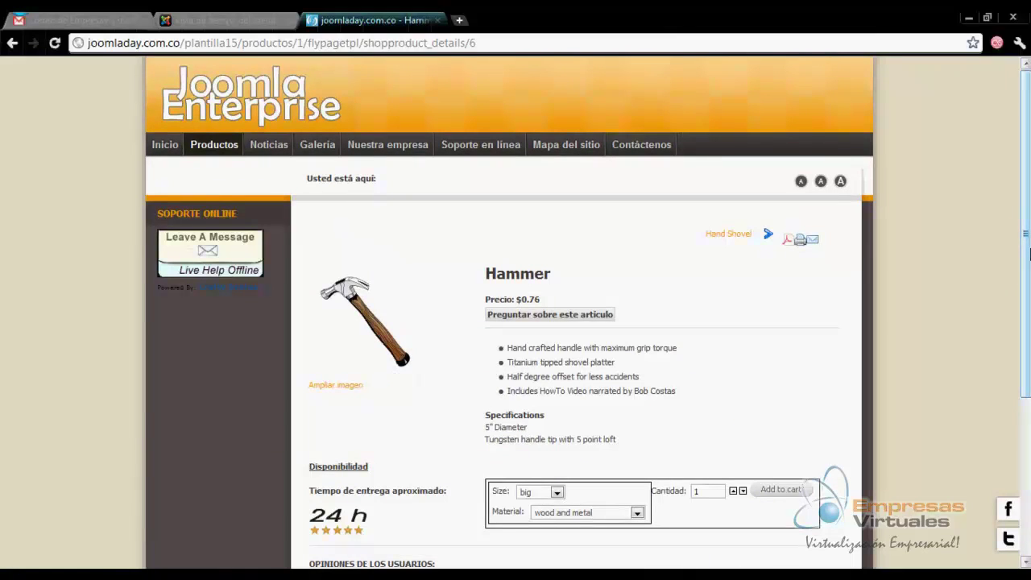
left_click_drag(1028, 254, 1028, 294)
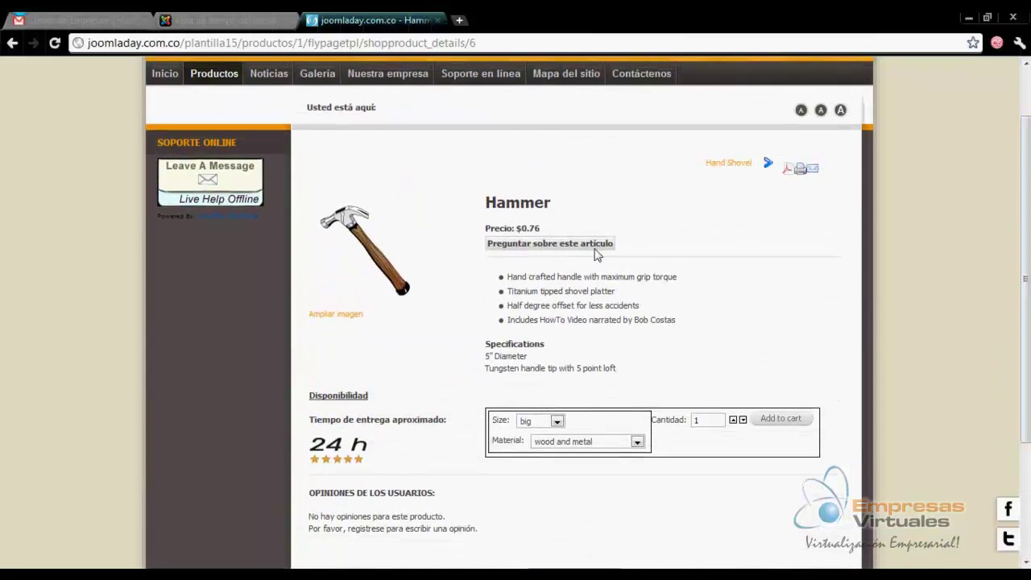
left_click_drag(541, 228, 478, 228)
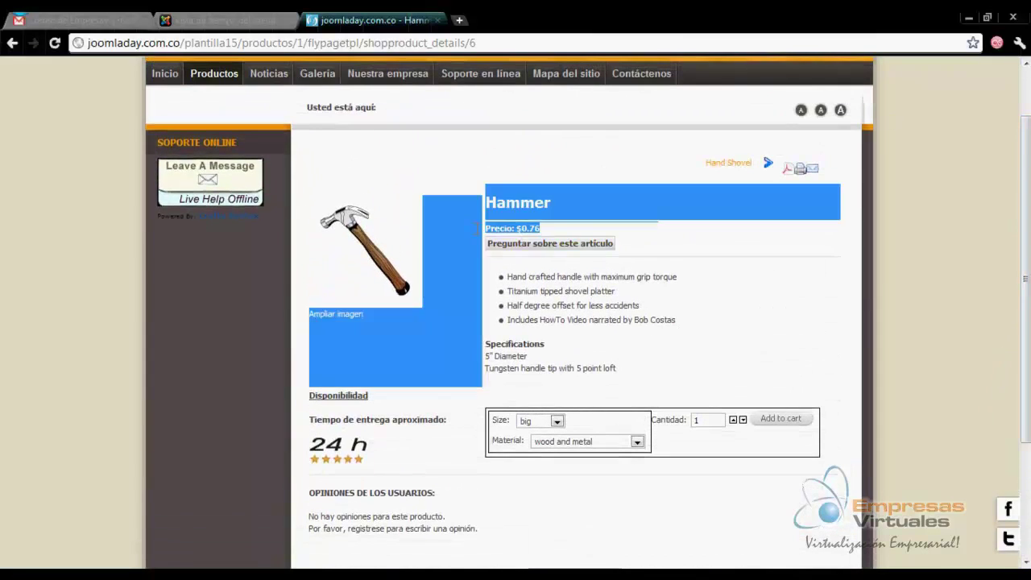
left_click(531, 232)
left_click_drag(509, 282, 662, 381)
left_click(665, 385)
left_click(556, 422)
left_click(530, 432)
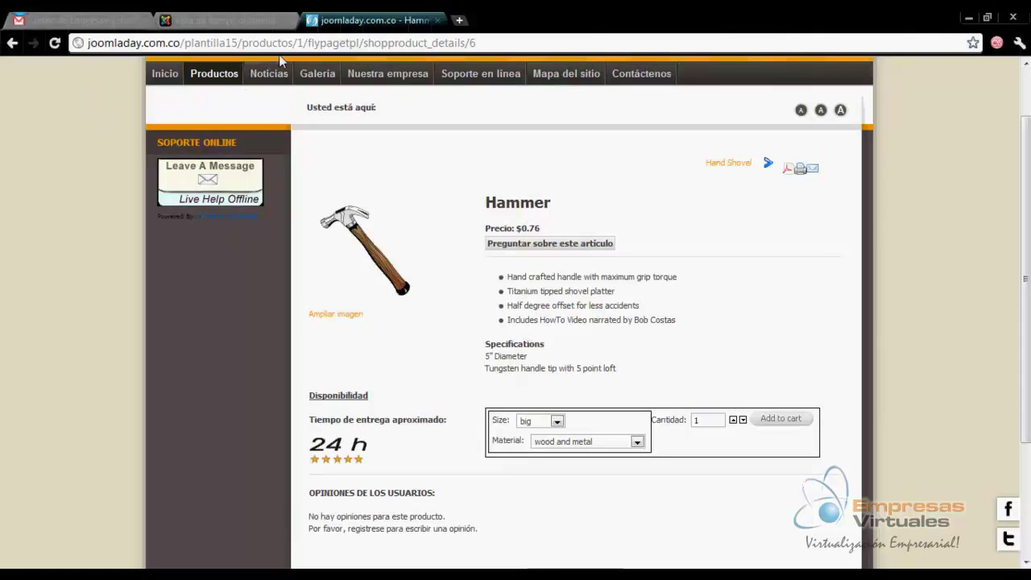
Switch to the Joomla administration site, go to its control panel and open the VirtueMart component
left_click(222, 20)
mouse_move(401, 190)
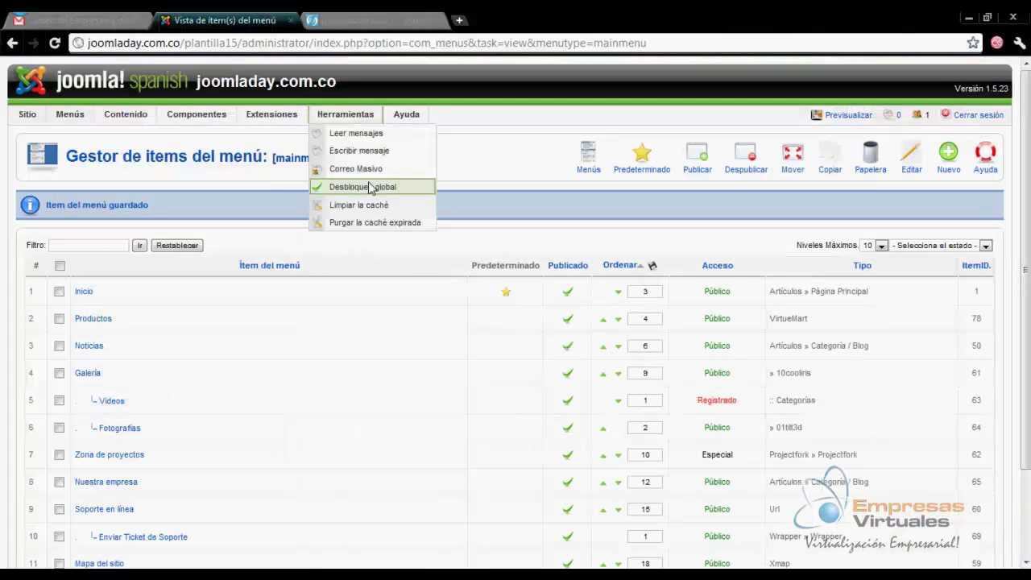
mouse_move(26, 115)
left_click(36, 135)
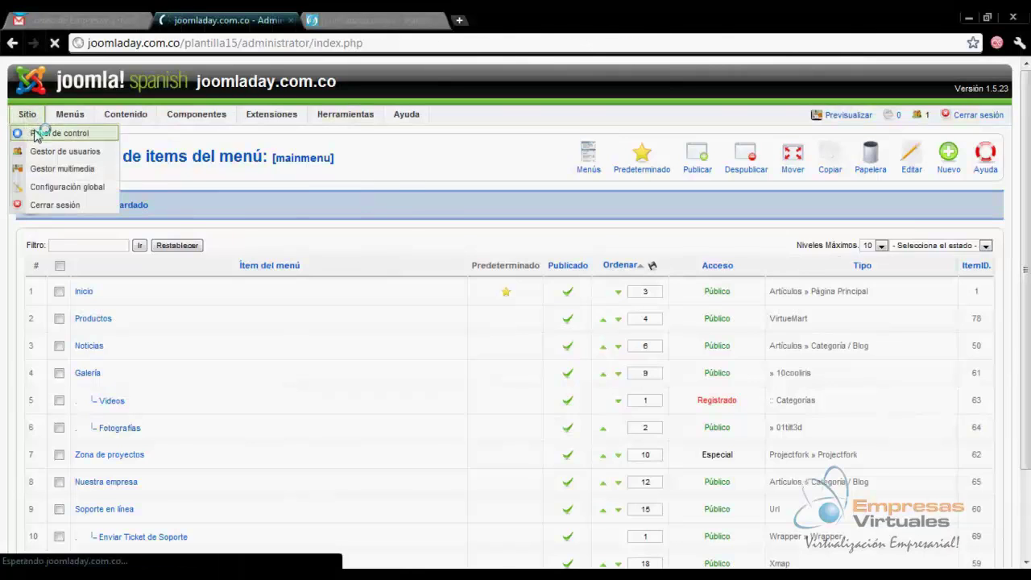
mouse_move(212, 121)
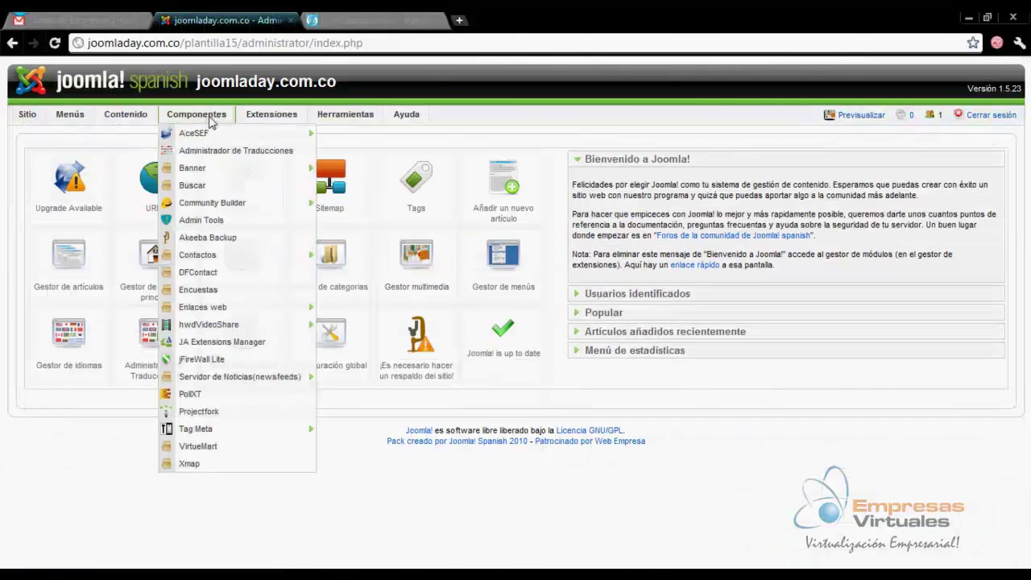
left_click(272, 448)
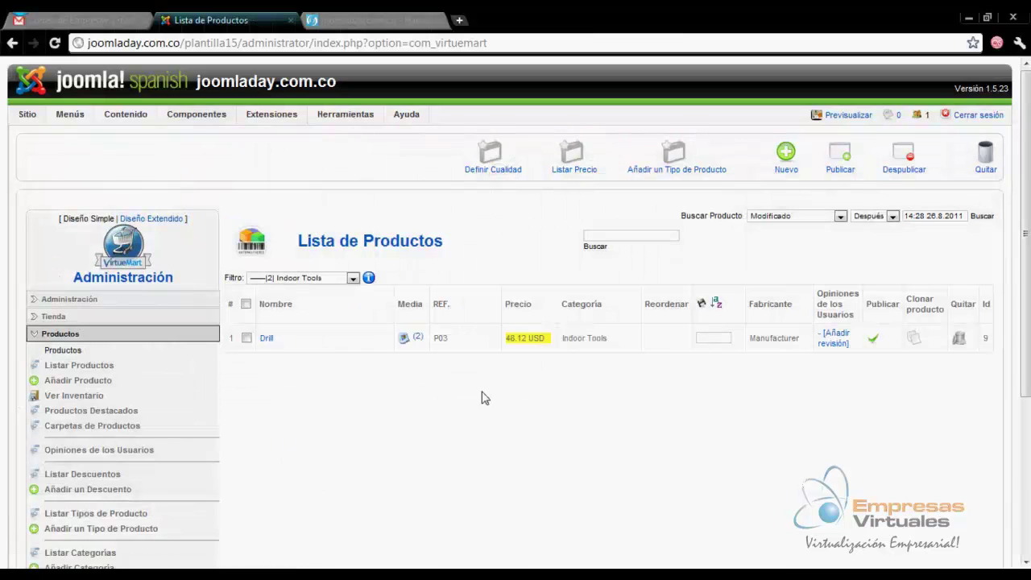
Open VirtueMart's list of product categories and review the sample category names
left_click_drag(1027, 136, 1027, 232)
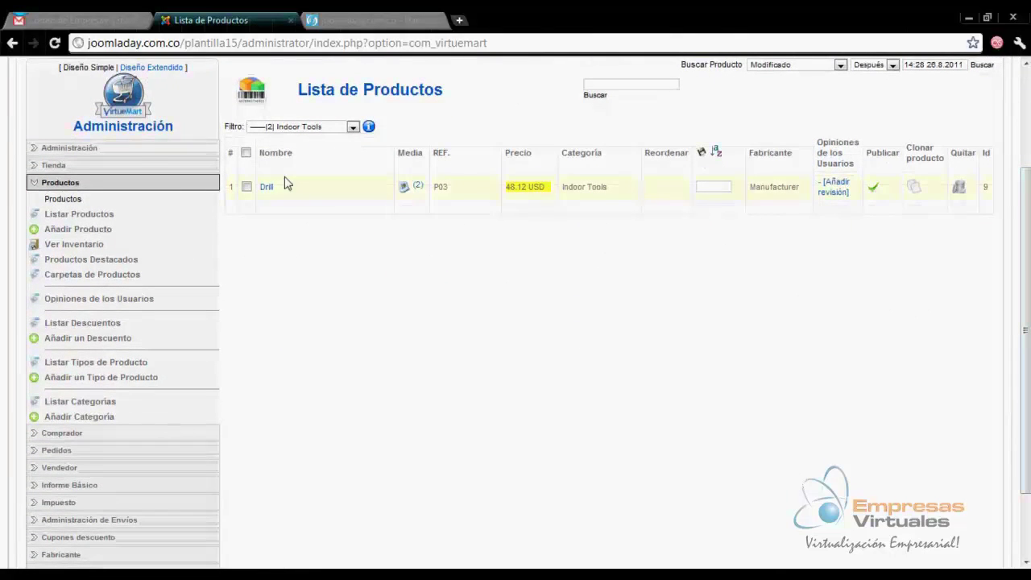
left_click(71, 183)
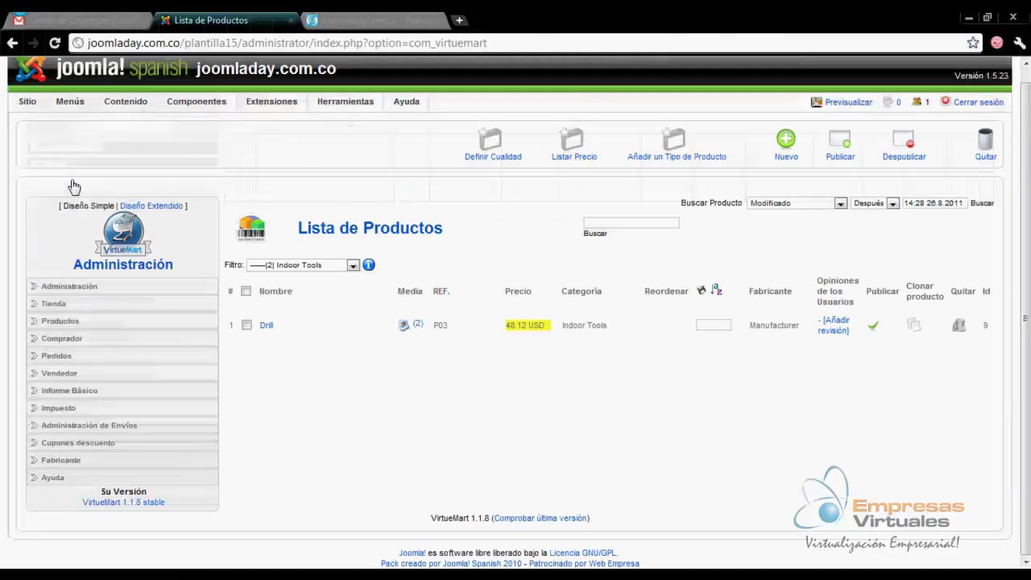
left_click(50, 322)
scroll(274, 368, "down", 3)
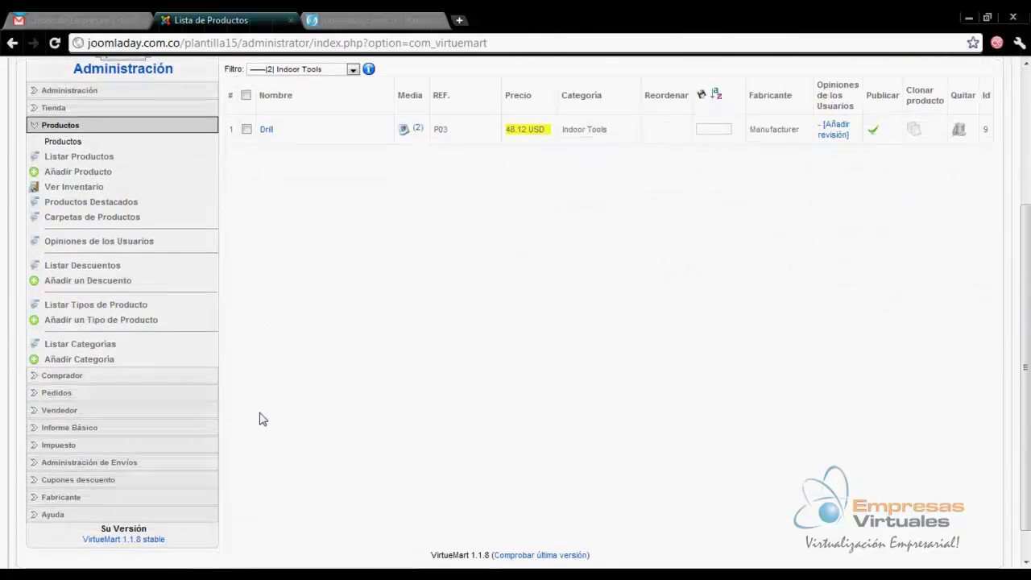
left_click(94, 350)
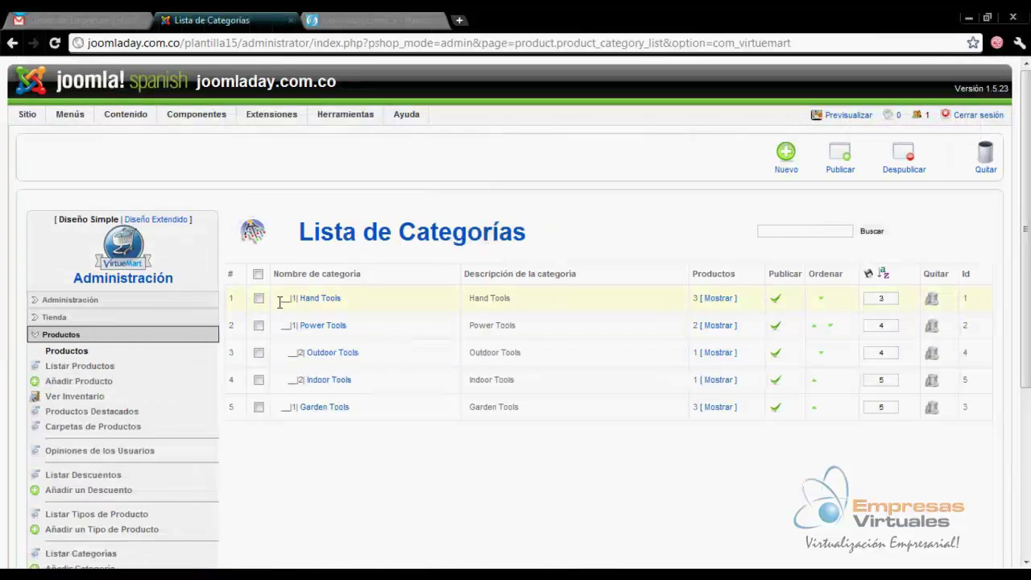
left_click_drag(285, 303, 348, 331)
left_click_drag(352, 410, 281, 288)
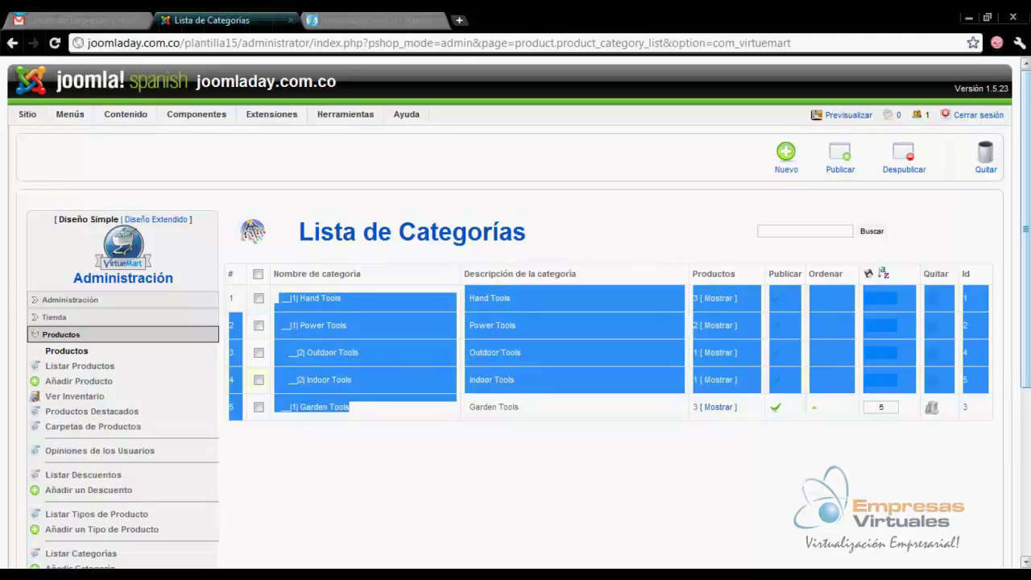
left_click_drag(631, 243, 279, 237)
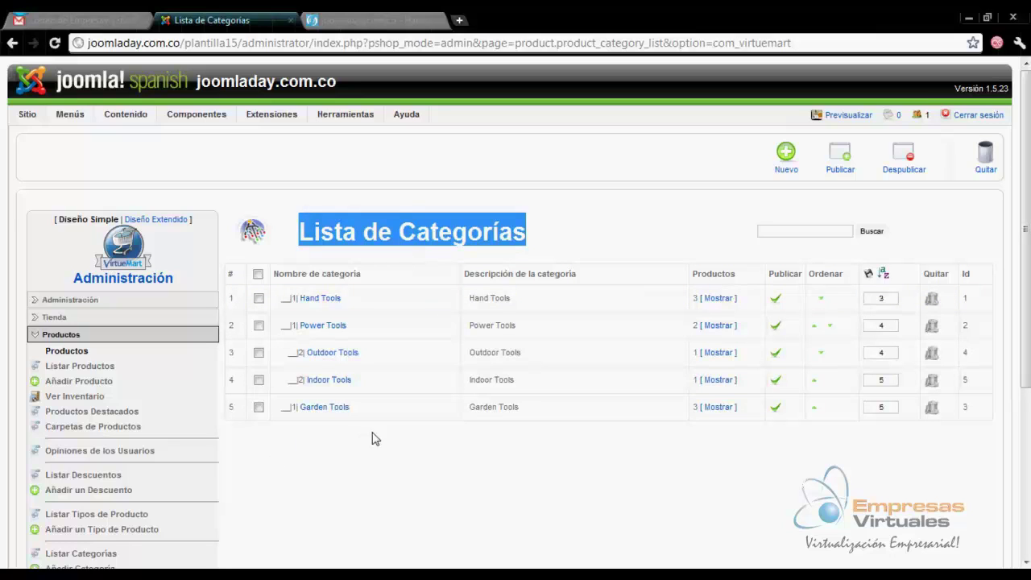
Delete the Garden Tools category from the category list and review which products were removed with it
left_click(258, 407)
left_click(983, 160)
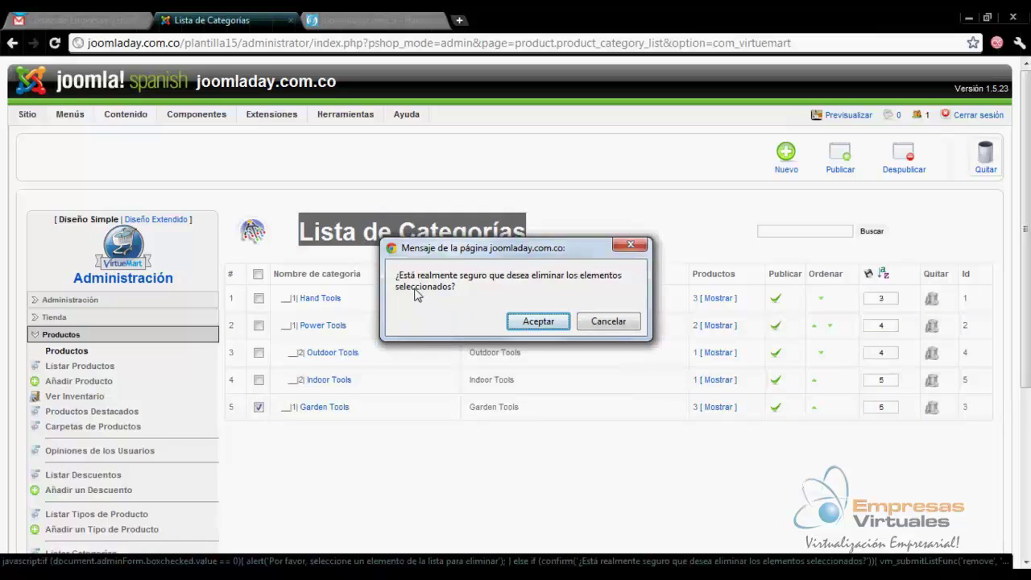
left_click(539, 321)
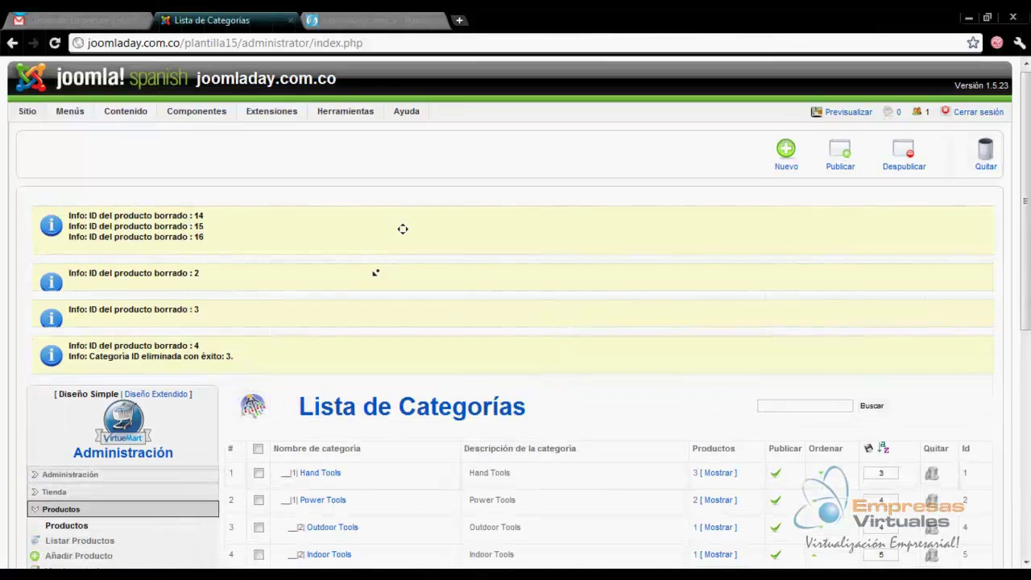
scroll(372, 283, "down", 1)
left_click_drag(70, 187, 233, 329)
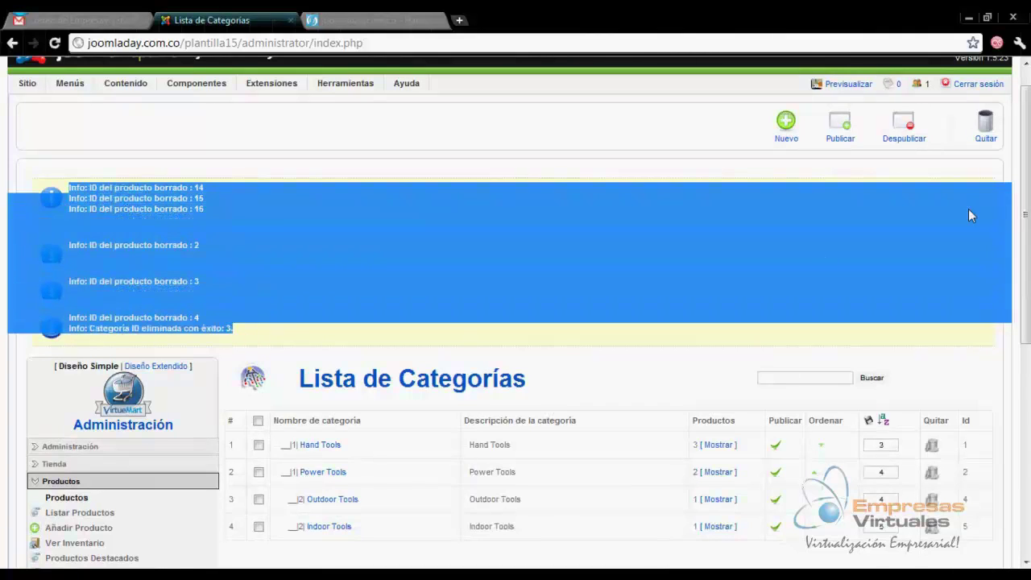
scroll(1024, 234, "down", 2)
left_click_drag(1023, 234, 1015, 297)
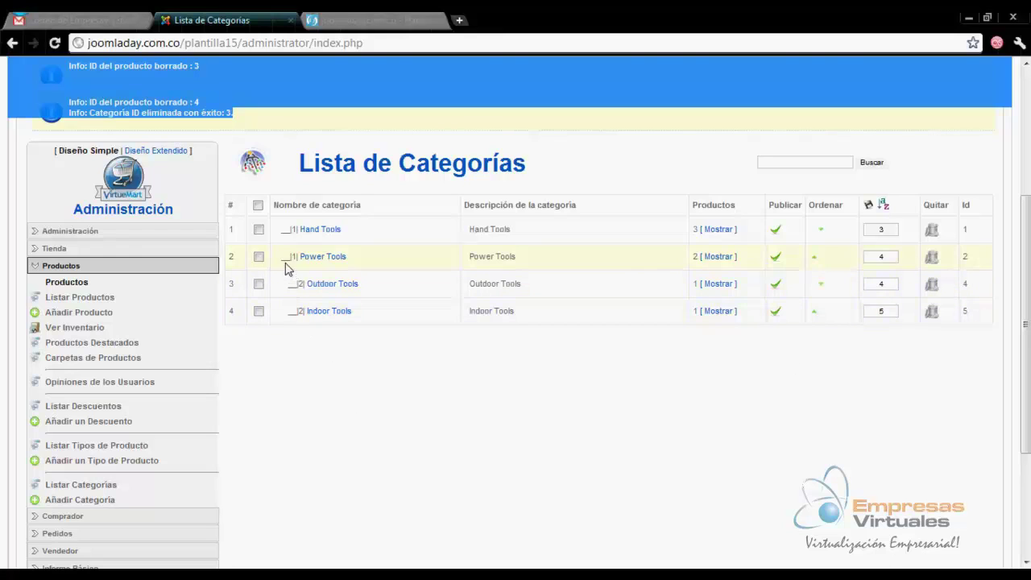
Examine how the Outdoor Tools and Indoor Tools subcategories are nested under the Power Tools category
left_click_drag(283, 261, 305, 304)
left_click_drag(359, 325, 278, 282)
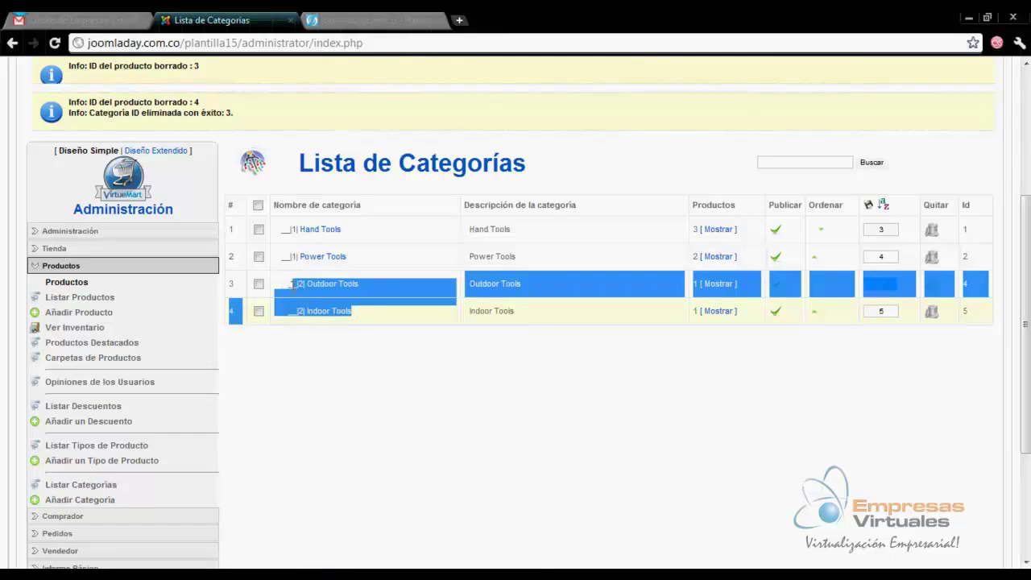
left_click(358, 321)
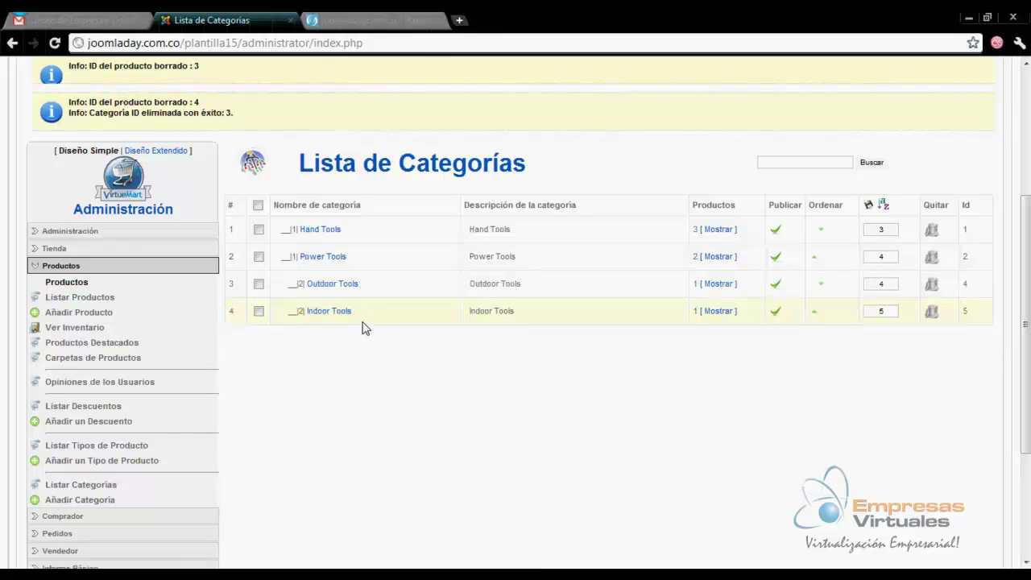
left_click_drag(284, 258, 354, 262)
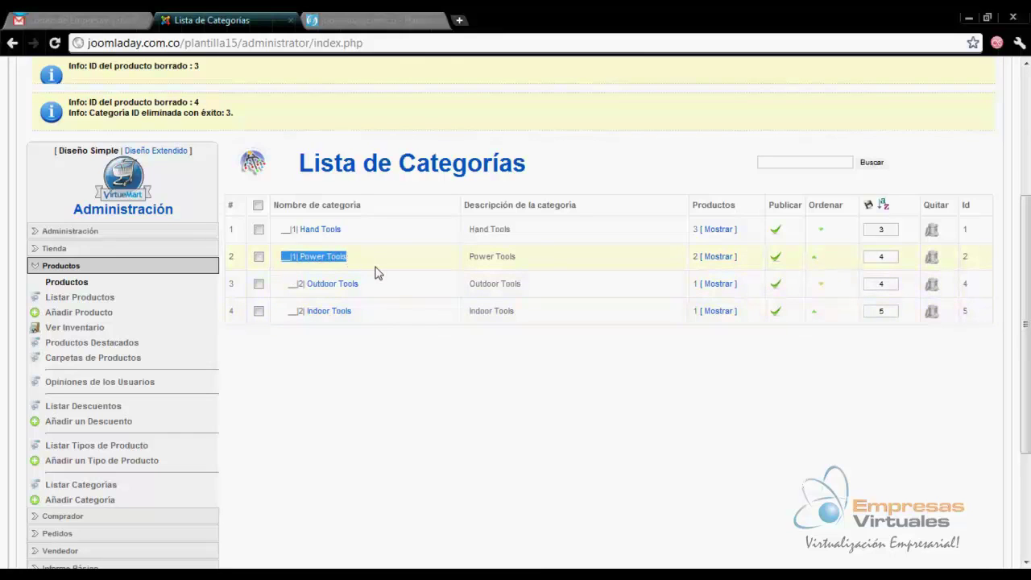
left_click(376, 272)
mouse_move(282, 258)
left_mouse_down()
mouse_move(346, 258)
mouse_move(364, 290)
mouse_move(291, 286)
mouse_move(288, 262)
left_mouse_up()
left_click(364, 292)
left_click(378, 326)
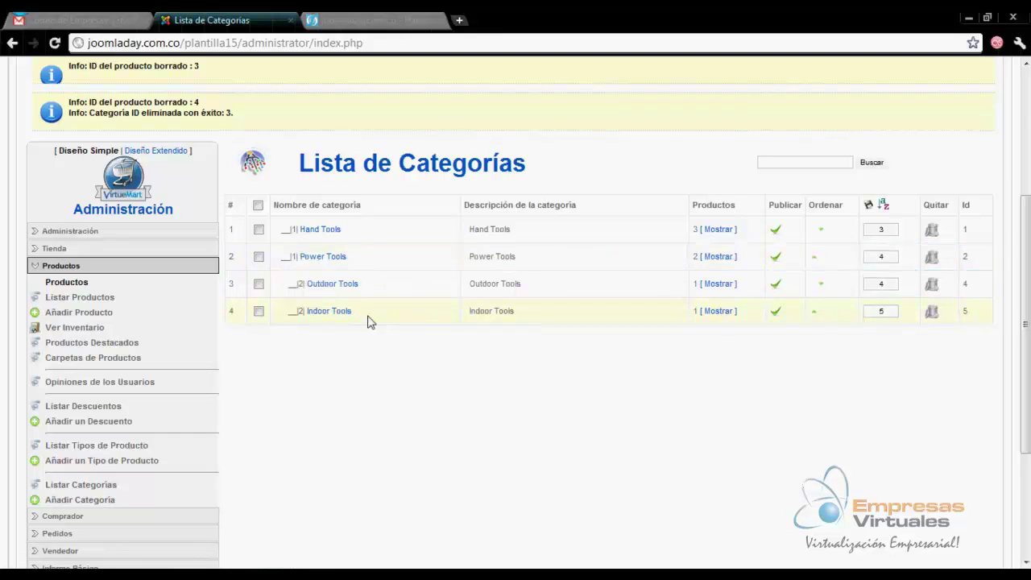
Try to delete the Power Tools parent category without first removing its subcategories, and read the response
middle_click(416, 364)
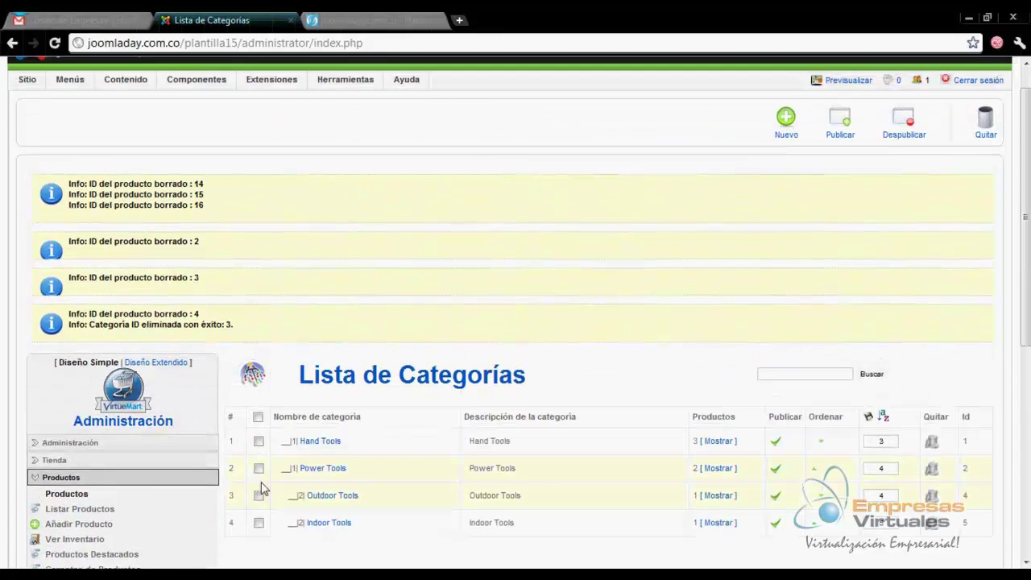
left_click_drag(347, 470, 351, 524)
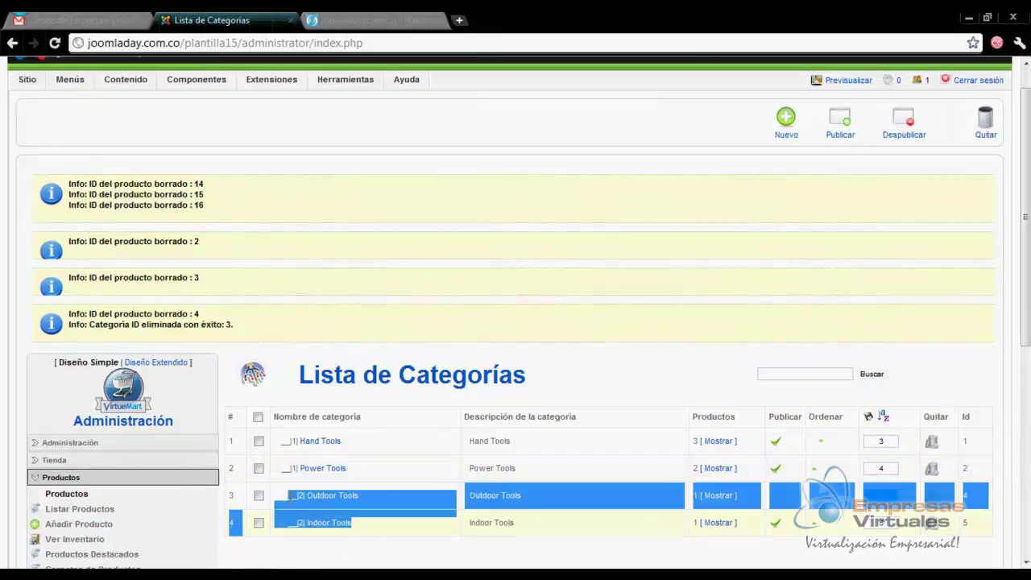
left_click(376, 472)
left_click(259, 469)
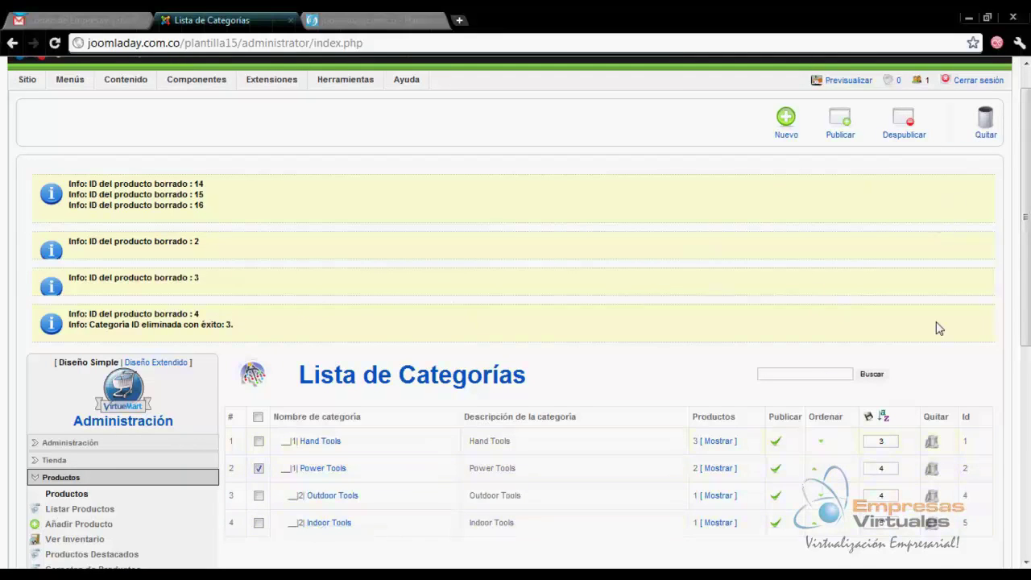
left_click(985, 122)
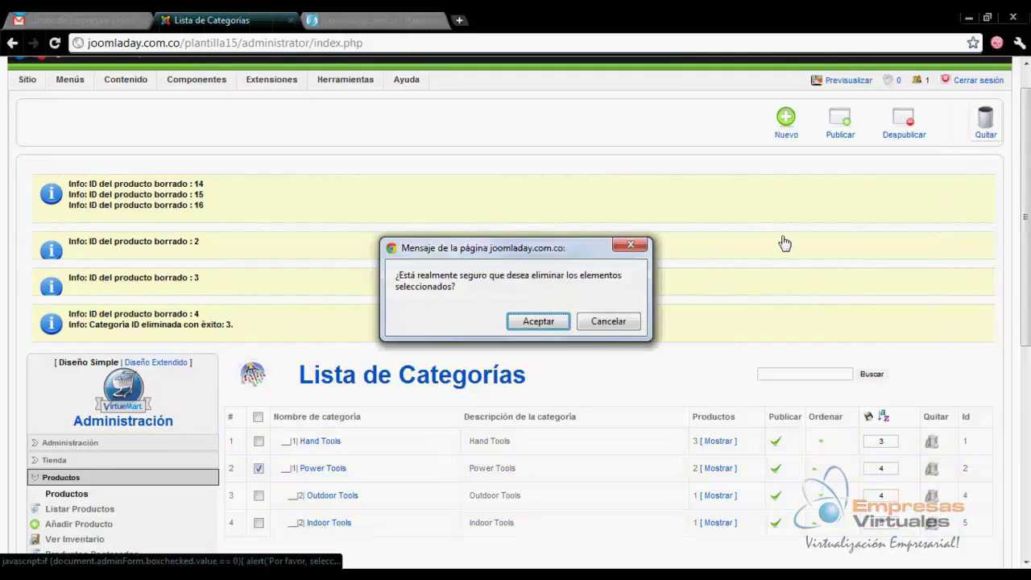
left_click(539, 322)
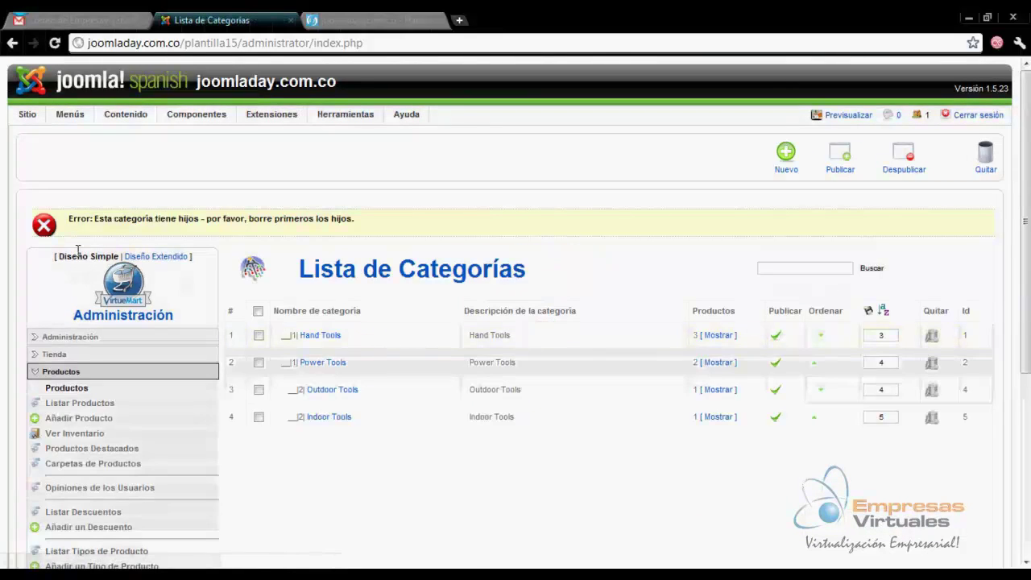
left_click_drag(96, 220, 367, 224)
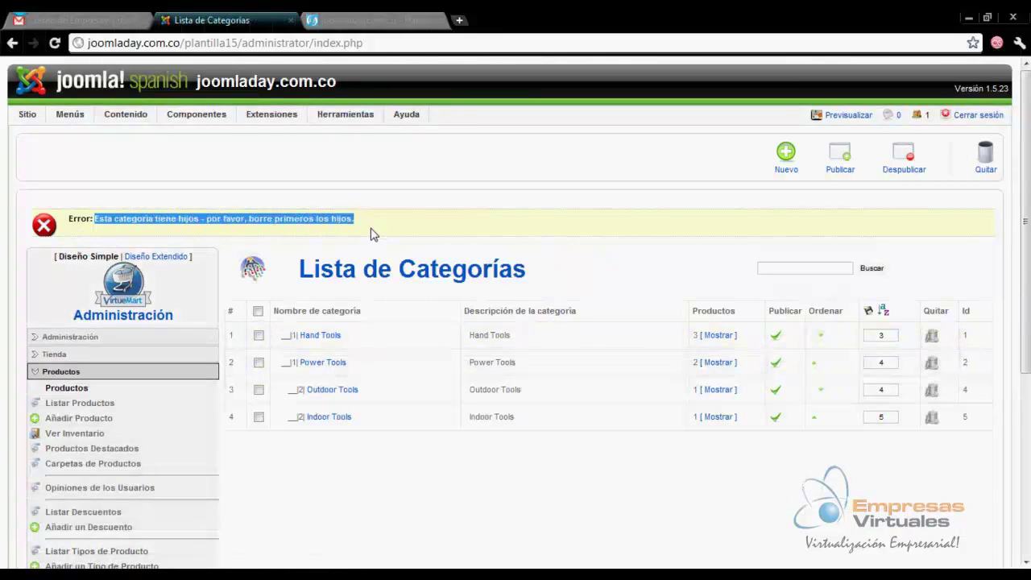
Delete the Outdoor Tools and Indoor Tools subcategories together
left_click(258, 417)
left_click(258, 389)
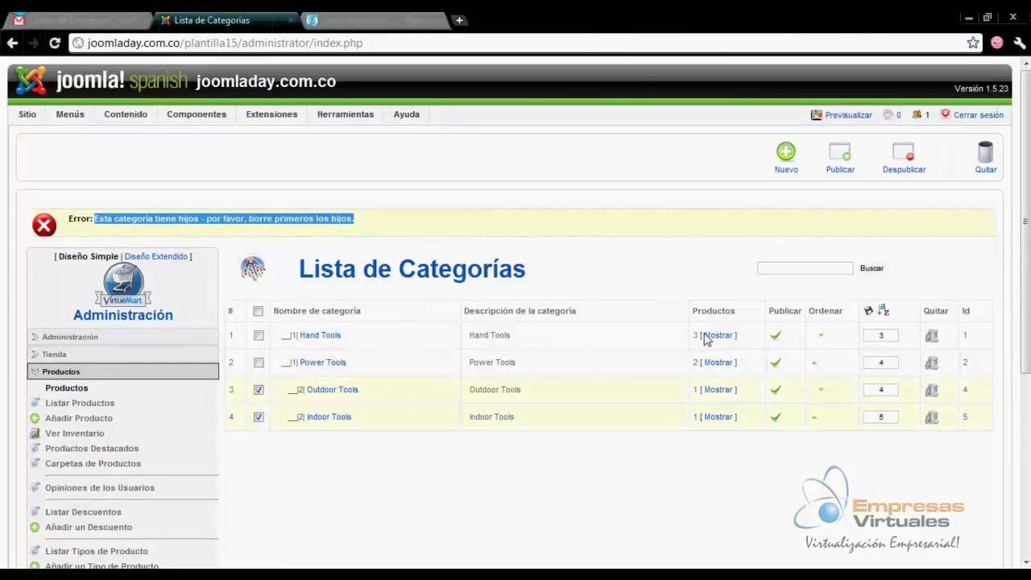
left_click(985, 158)
left_click(528, 324)
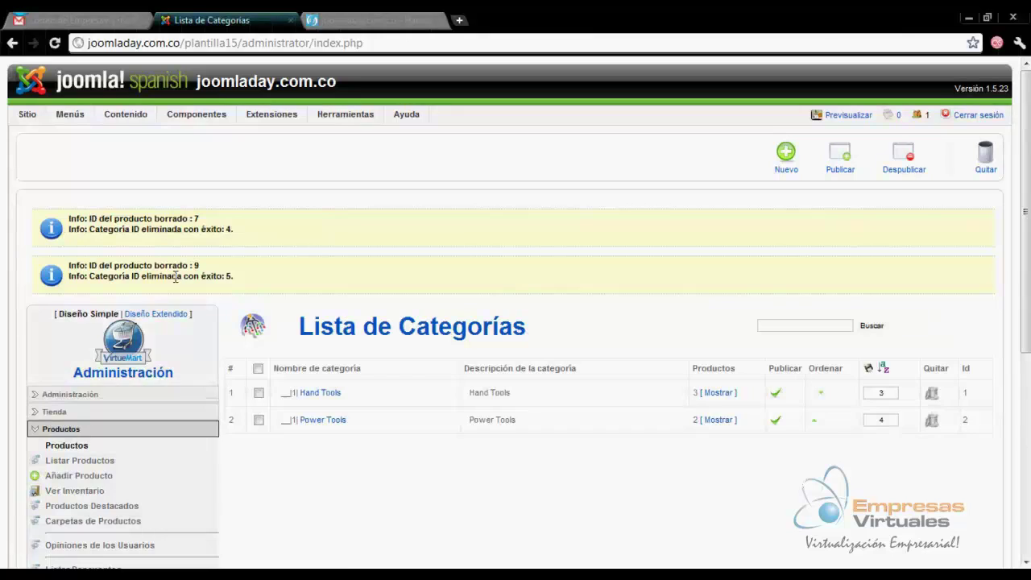
Delete the remaining Hand Tools and Power Tools categories together
left_click(259, 420)
left_click(258, 393)
left_click(987, 171)
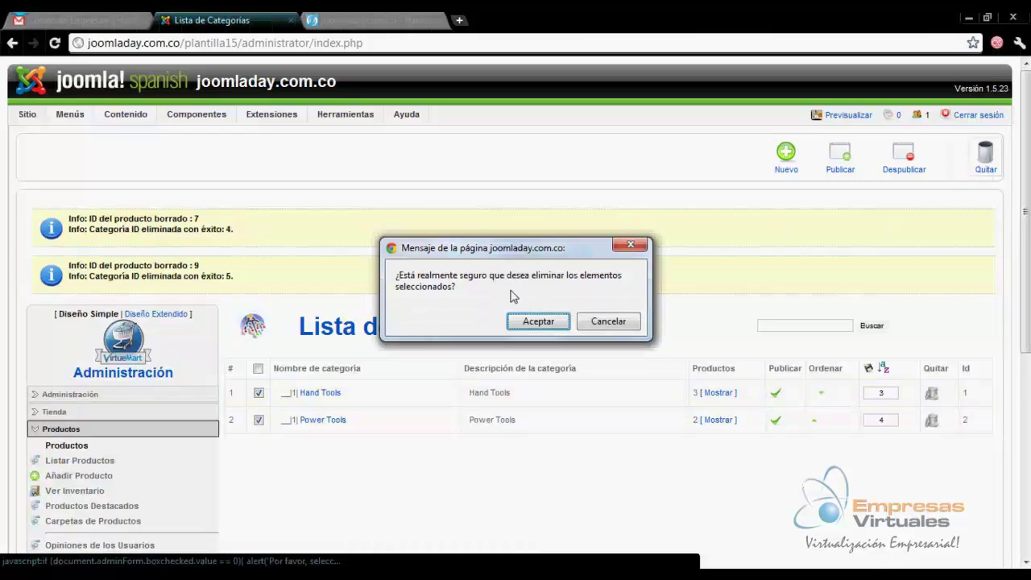
left_click(536, 322)
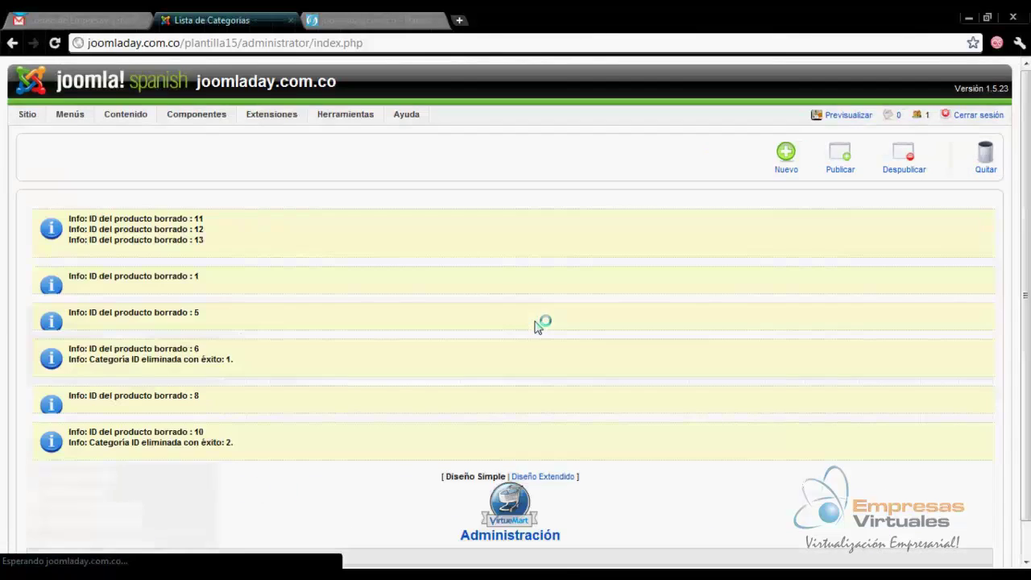
middle_click(538, 300)
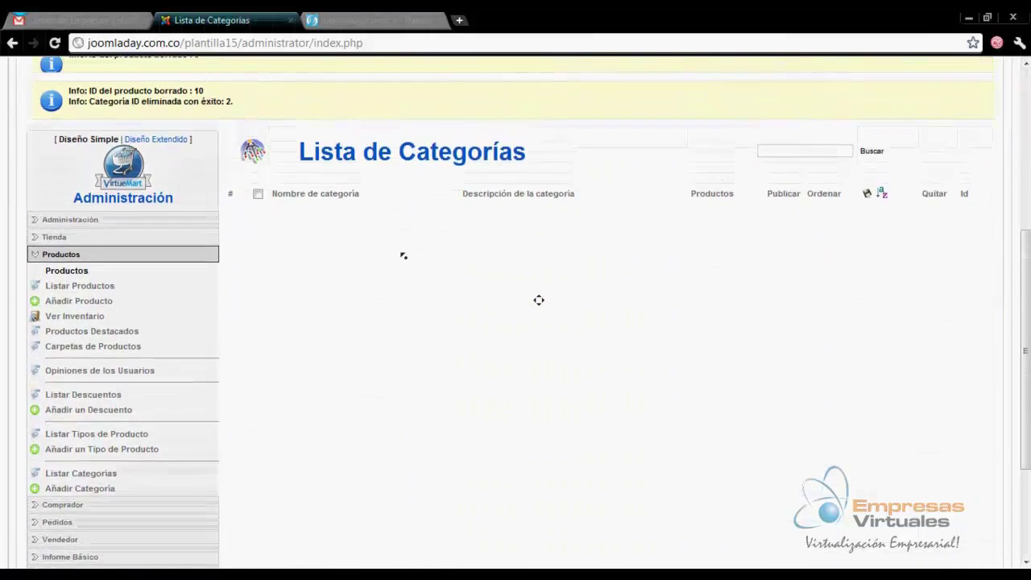
Check the category list on the storefront's Productos page, starting from its home page, and close the storefront
left_click(379, 20)
scroll(957, 362, "up", 2)
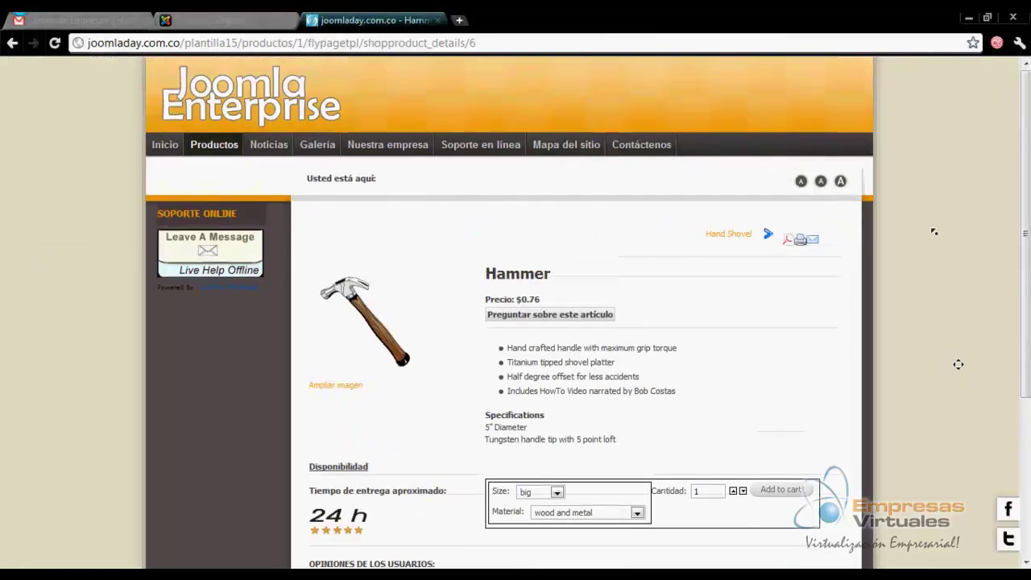
left_click(167, 146)
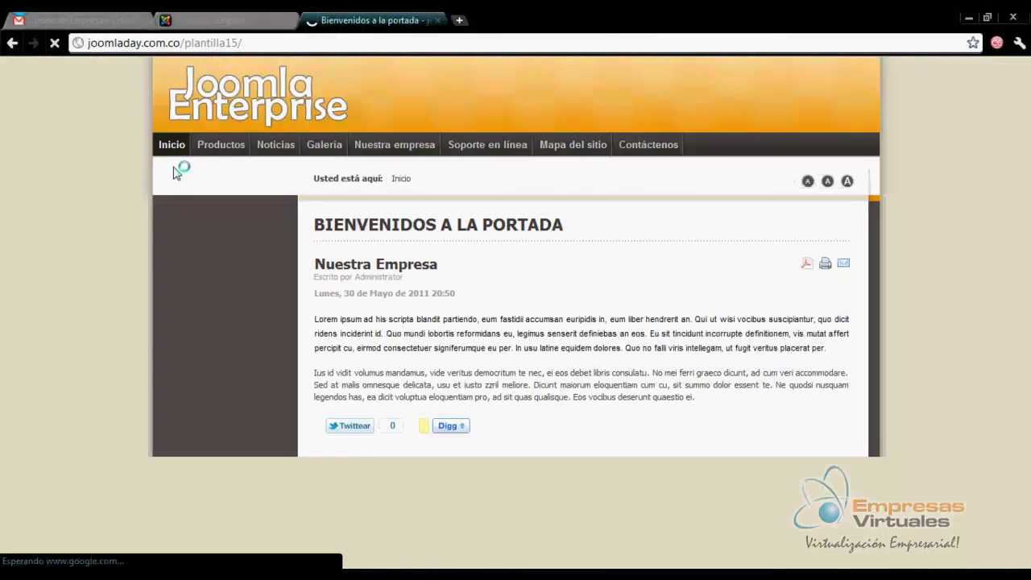
left_click(218, 150)
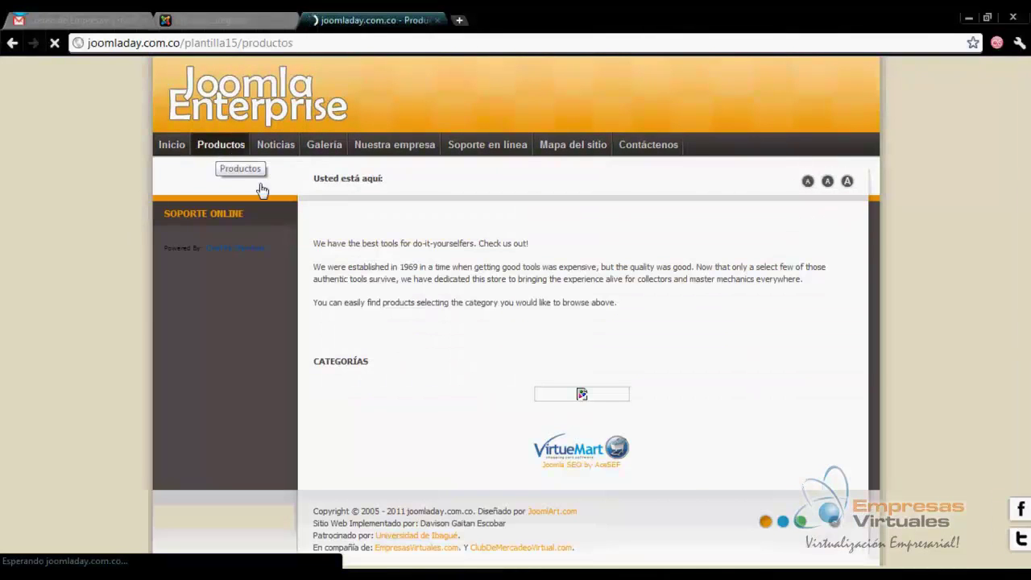
left_click_drag(320, 359, 754, 402)
left_click(827, 401)
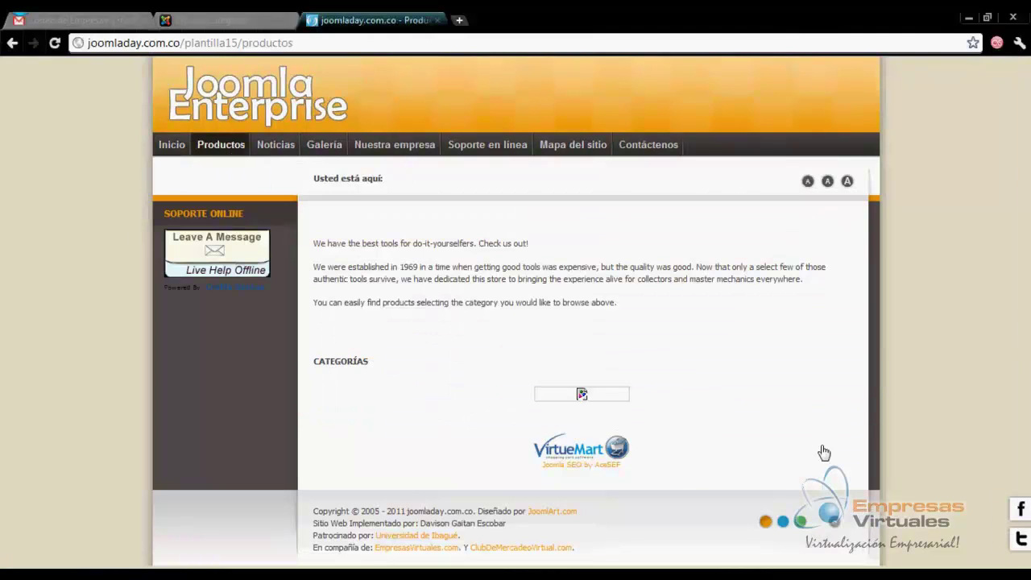
middle_click(335, 21)
Start a new published product category and name it Electrodomesticos
middle_click(372, 366)
left_click(605, 265)
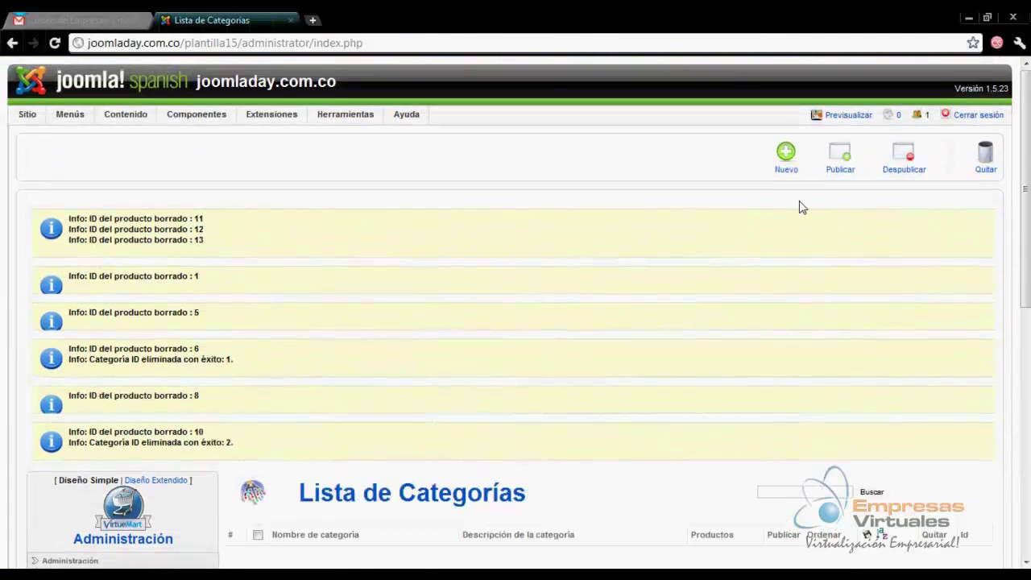
left_click(789, 155)
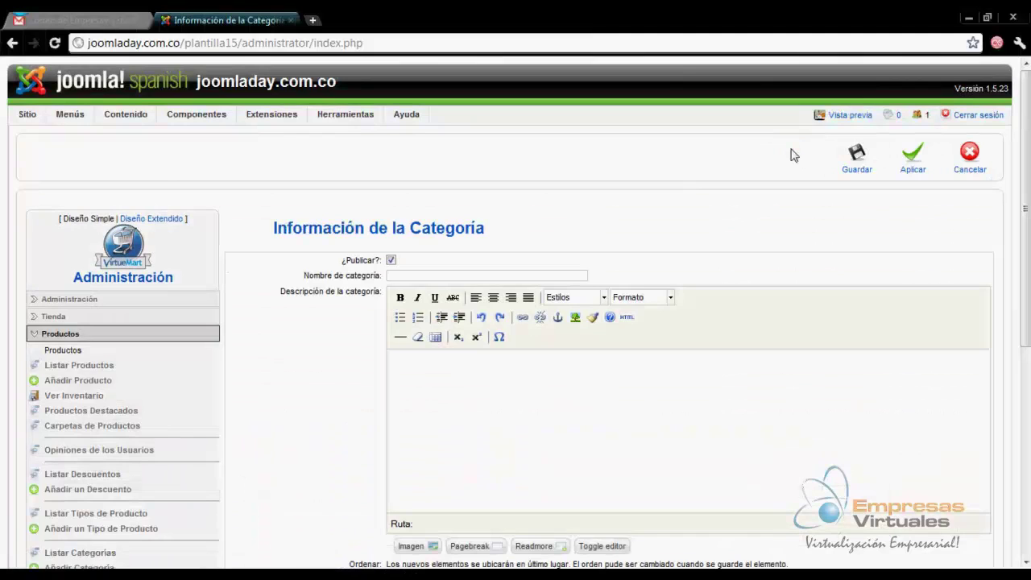
left_click(411, 274)
type("Elec")
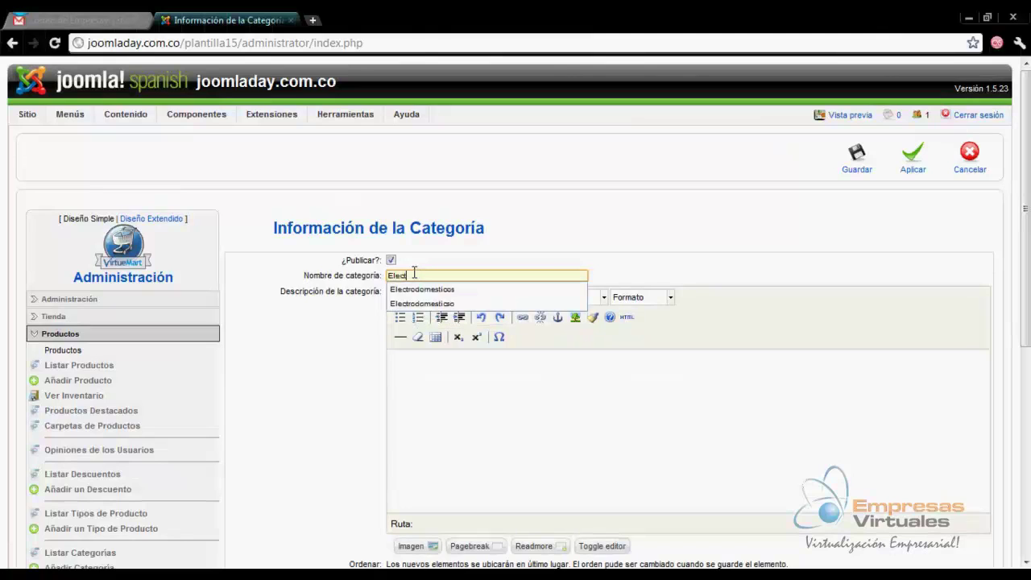
type("trodomesticos")
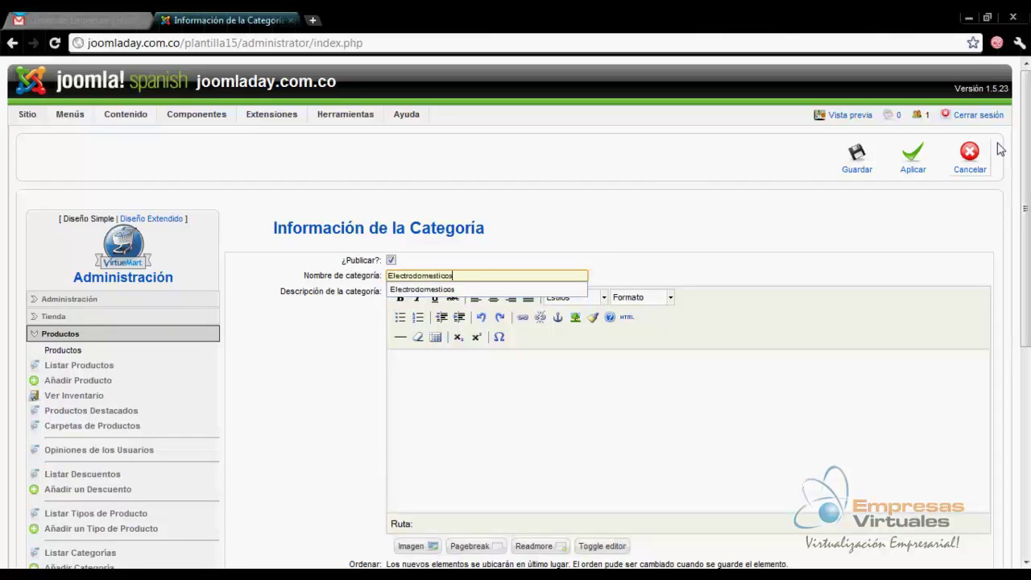
left_click_drag(1027, 82, 1029, 133)
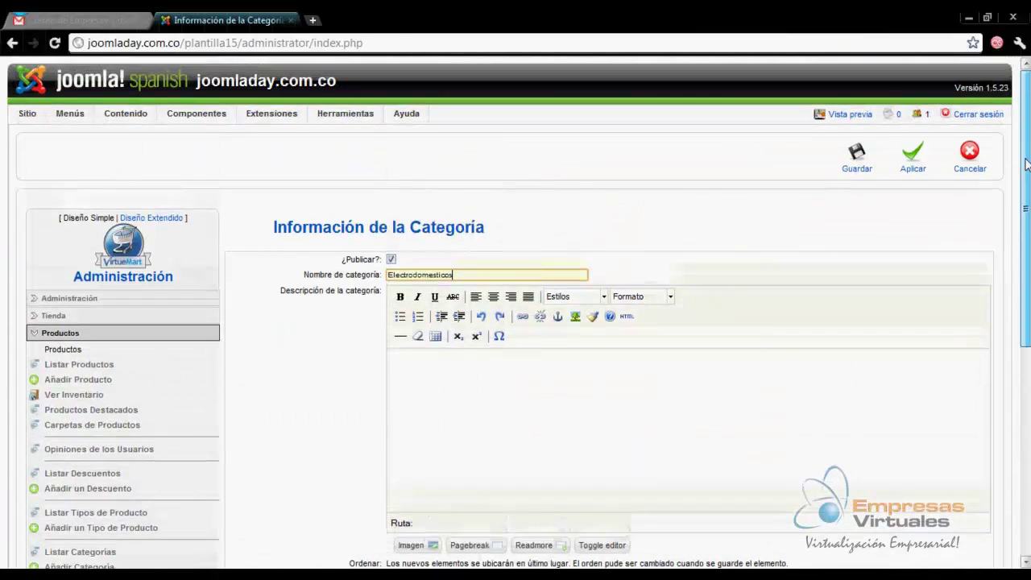
left_click(508, 275)
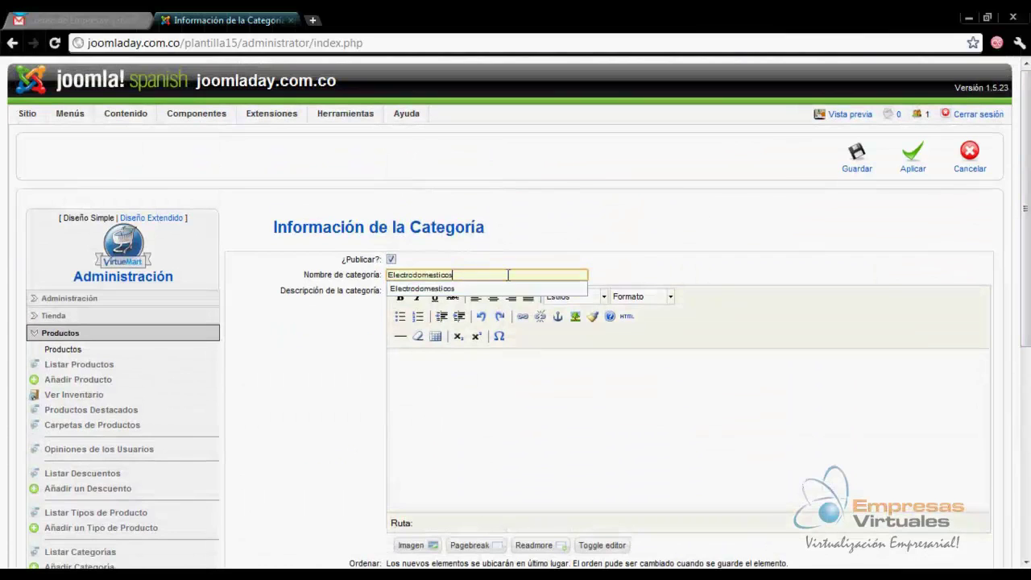
left_click_drag(448, 276, 376, 278)
left_click(383, 275)
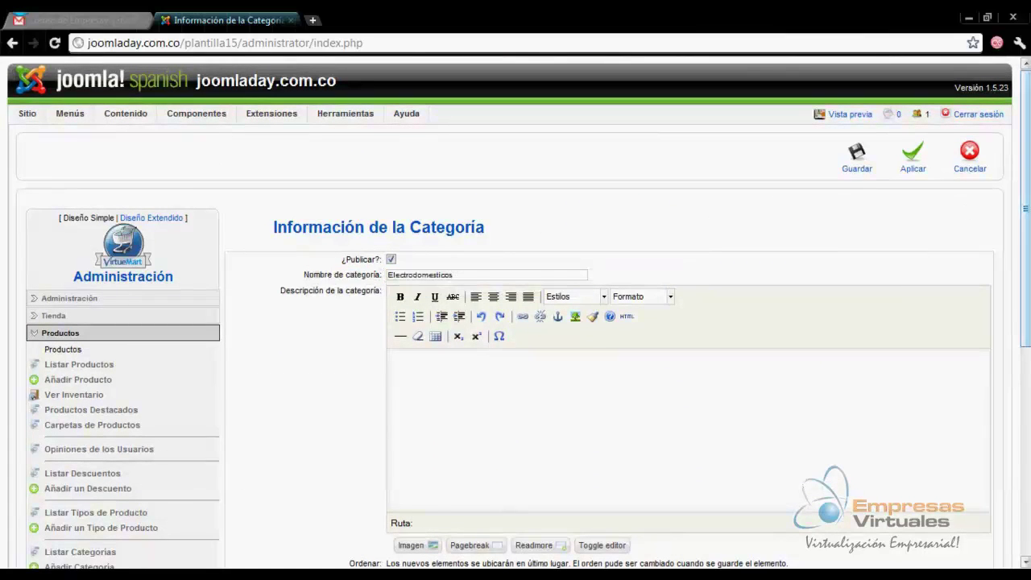
Attach the Electrodomesticos GIF from the desktop as the category's full image, with its thumbnail created automatically
scroll(264, 484, "down", 5)
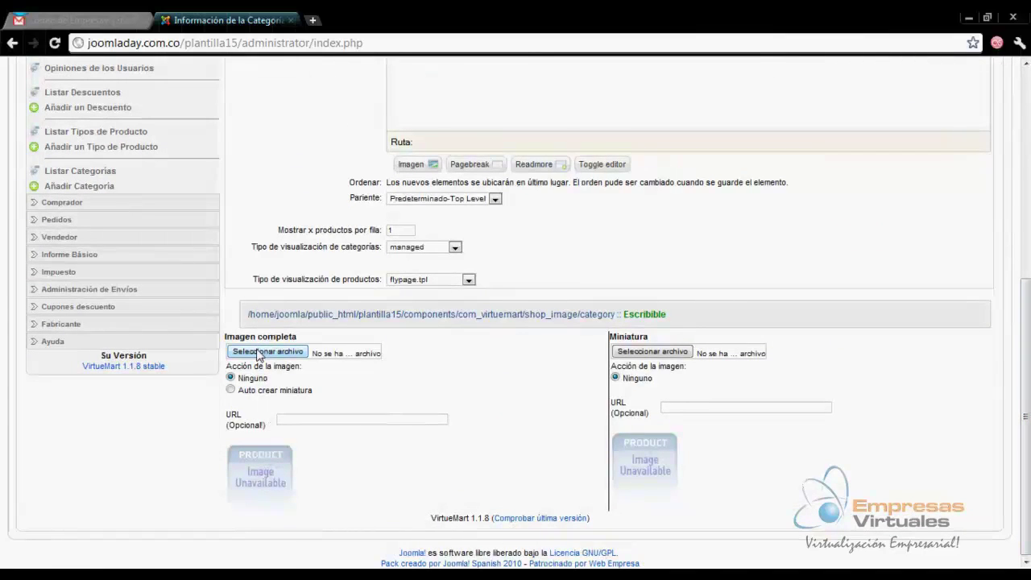
left_click(260, 354)
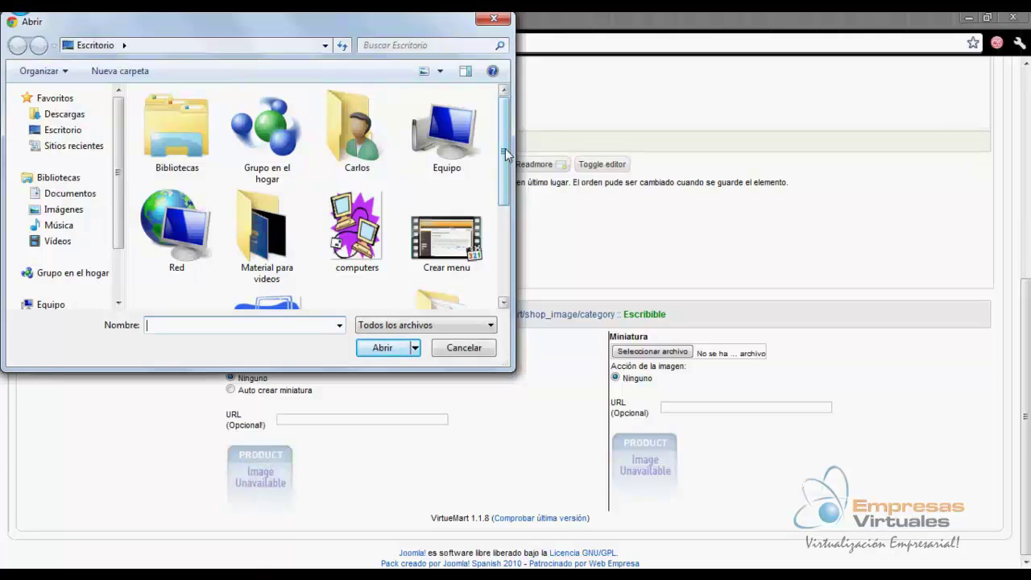
left_click_drag(507, 152, 509, 211)
double_click(177, 195)
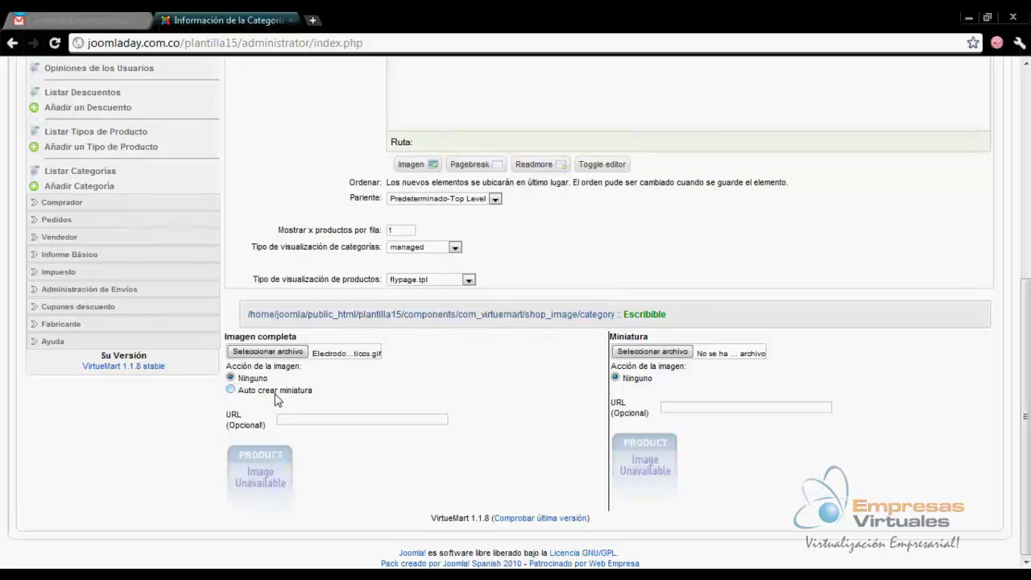
left_click(255, 393)
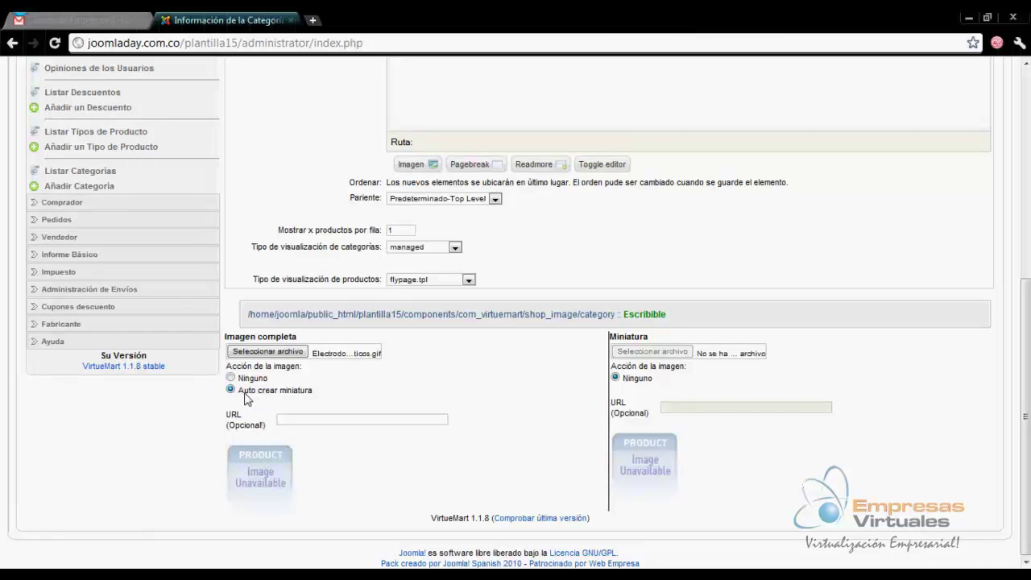
left_click_drag(242, 393, 329, 405)
left_click(318, 400)
Review the Electrodomesticos category's name and image settings, save it, and locate it in the category list
left_click_drag(1025, 499, 1025, 291)
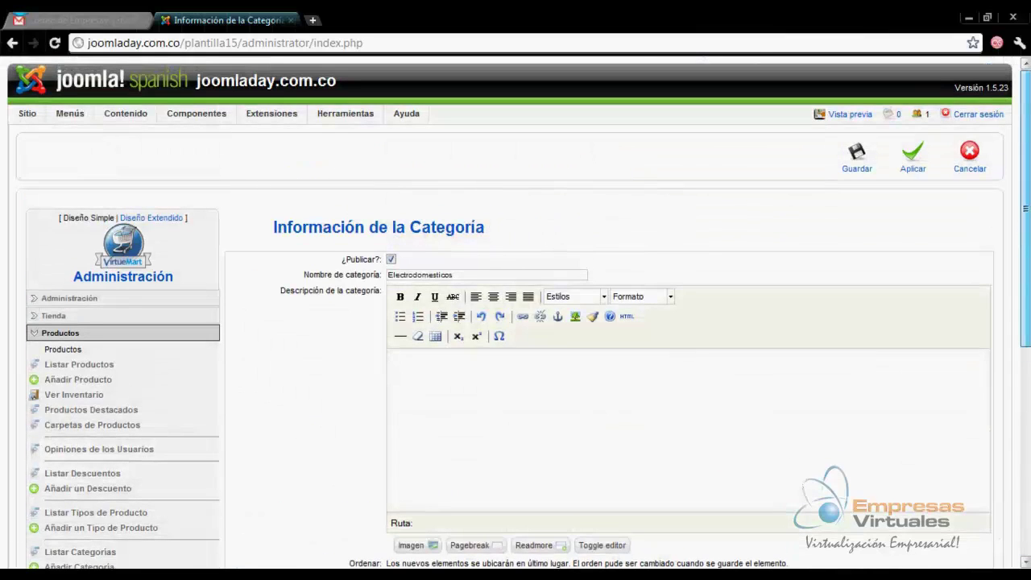
left_click_drag(493, 296, 389, 276)
left_click_drag(1022, 237, 1015, 475)
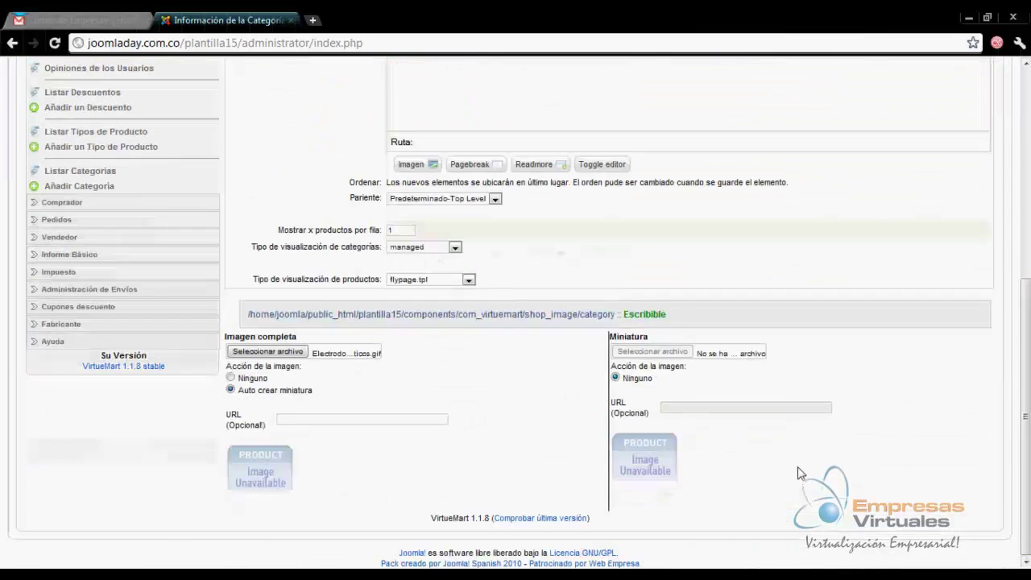
left_click_drag(246, 337, 275, 337)
left_click_drag(1022, 363, 1022, 85)
left_click(857, 159)
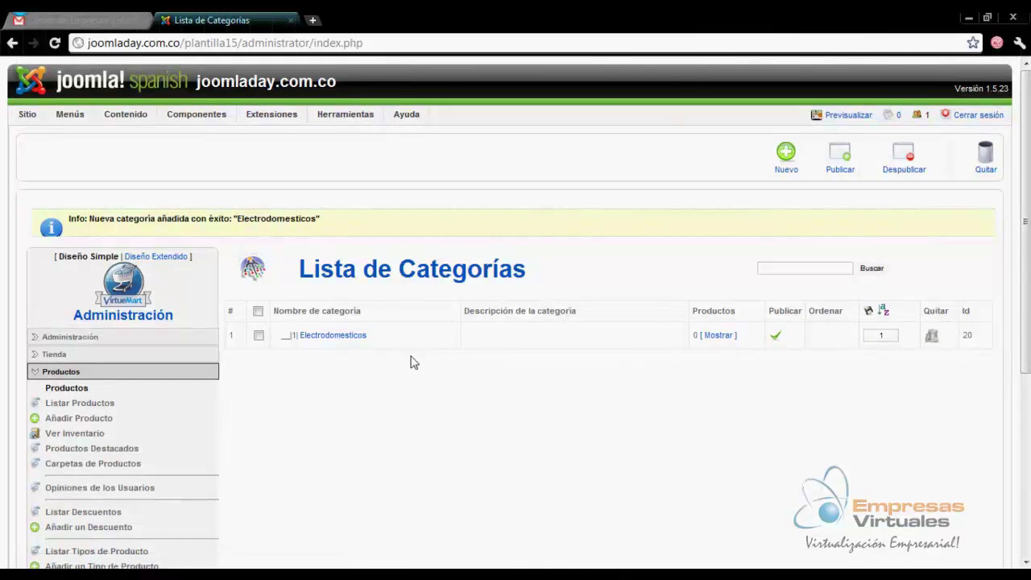
left_click_drag(367, 336, 293, 333)
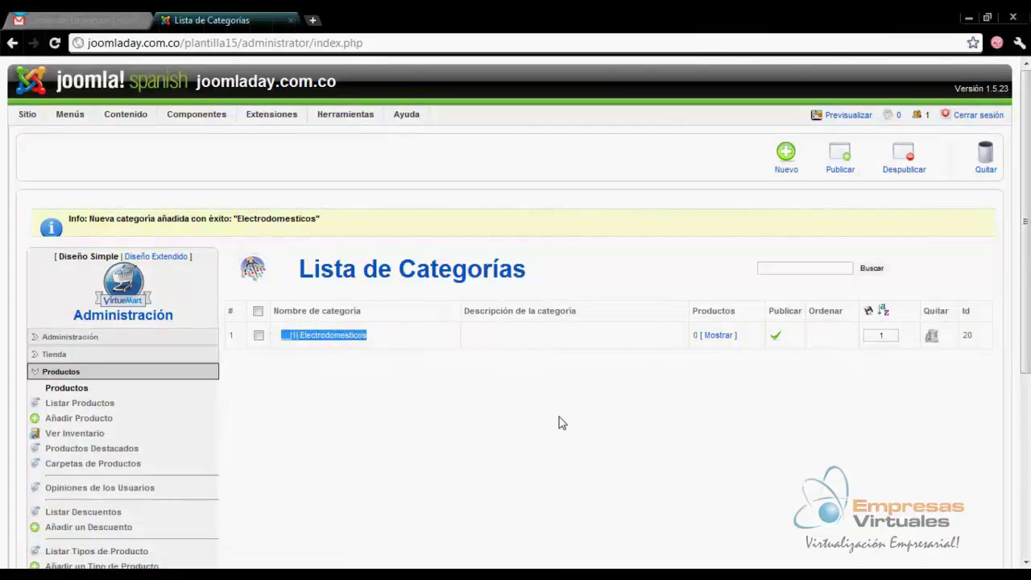
Preview the site, look for Electrodomesticos on the Productos page, and open that category to inspect its contents
left_click(832, 118)
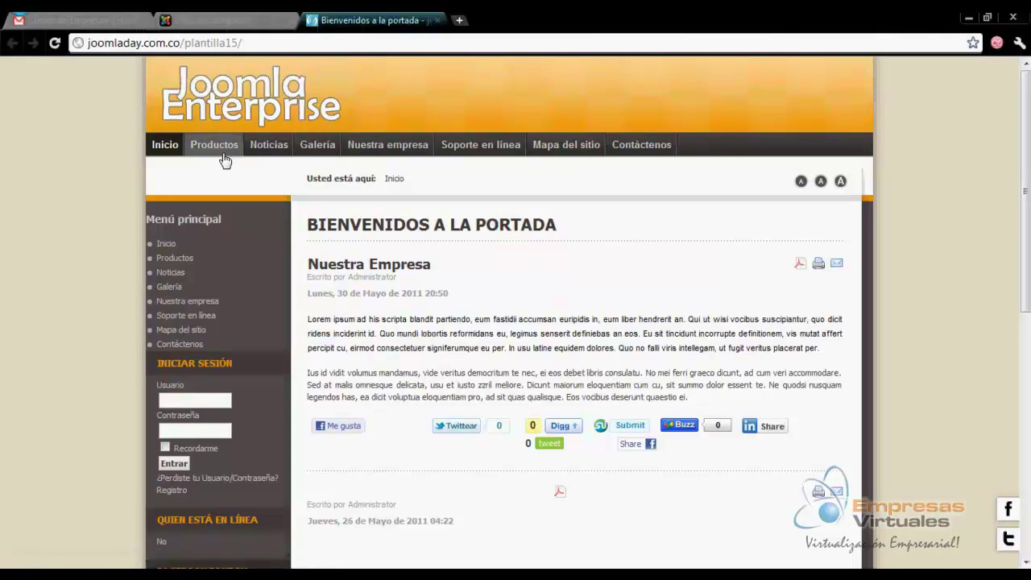
left_click(225, 158)
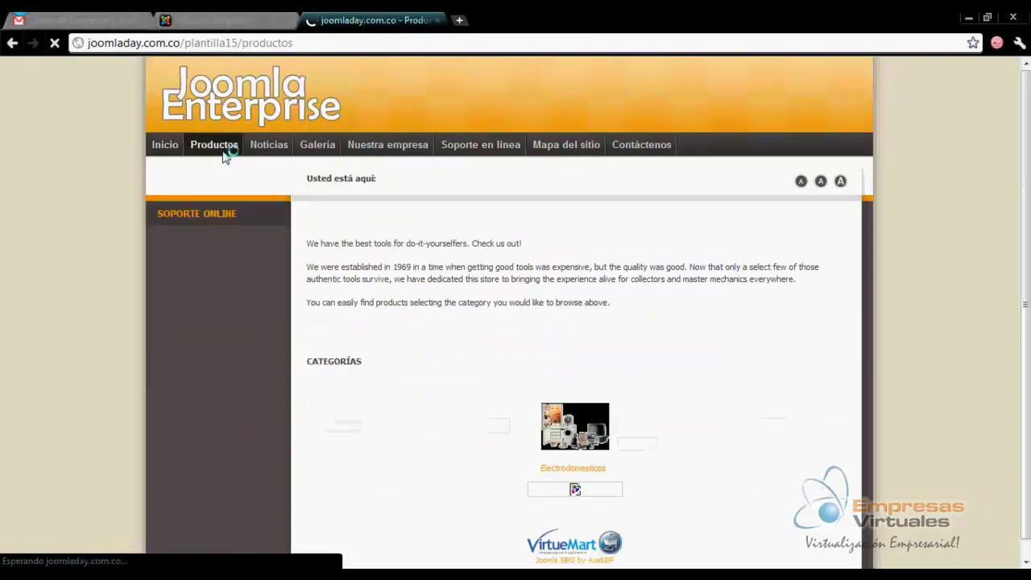
left_click_drag(619, 472, 589, 419)
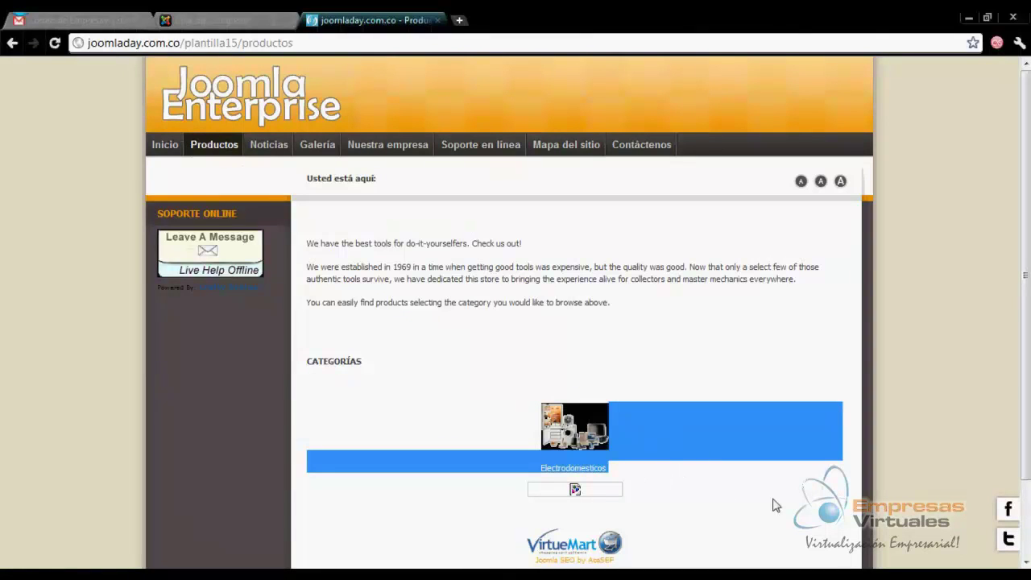
left_click(785, 505)
left_click(560, 419)
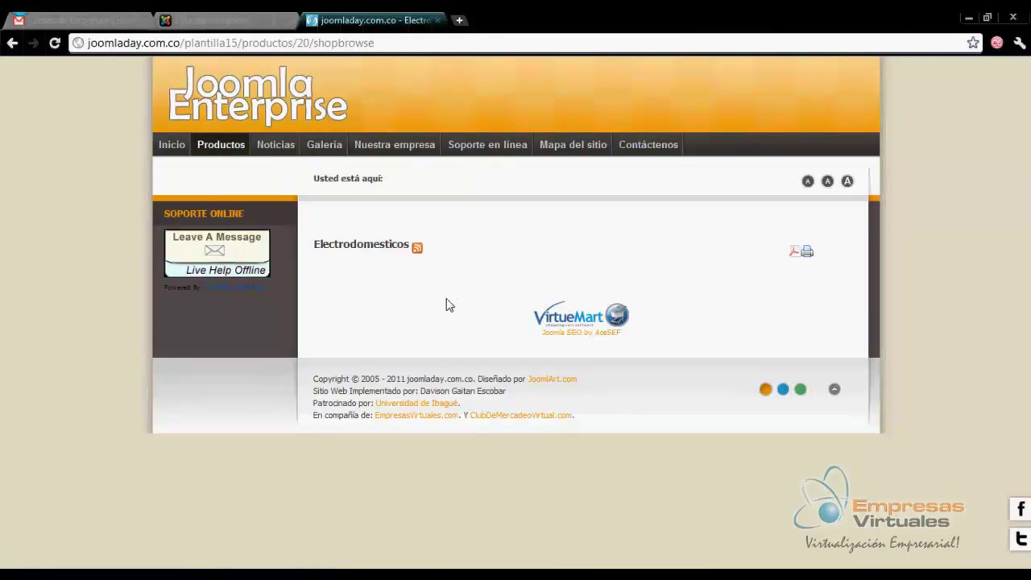
Return to the category administration and start another new category named Computadores
left_click(255, 24)
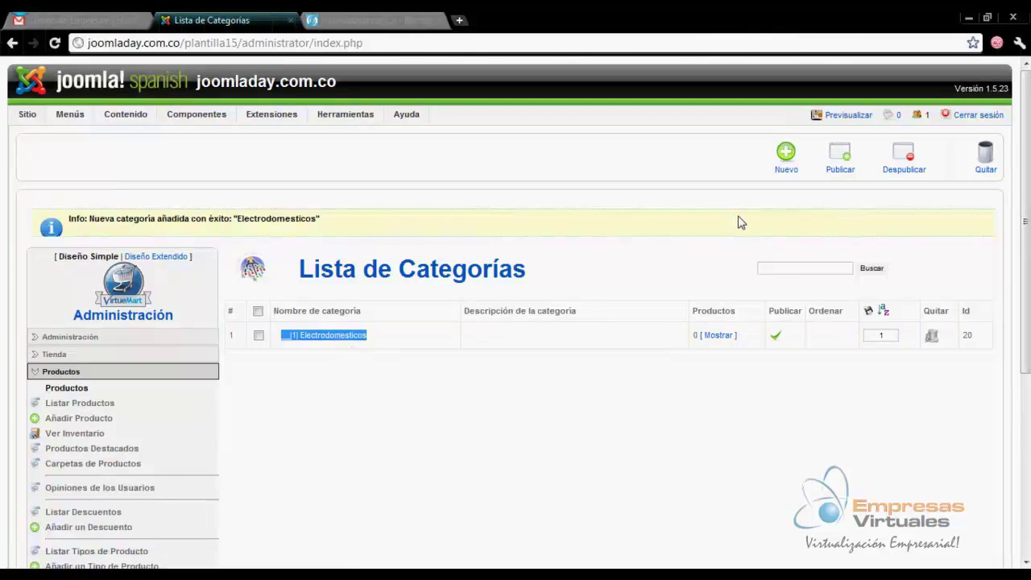
left_click(786, 153)
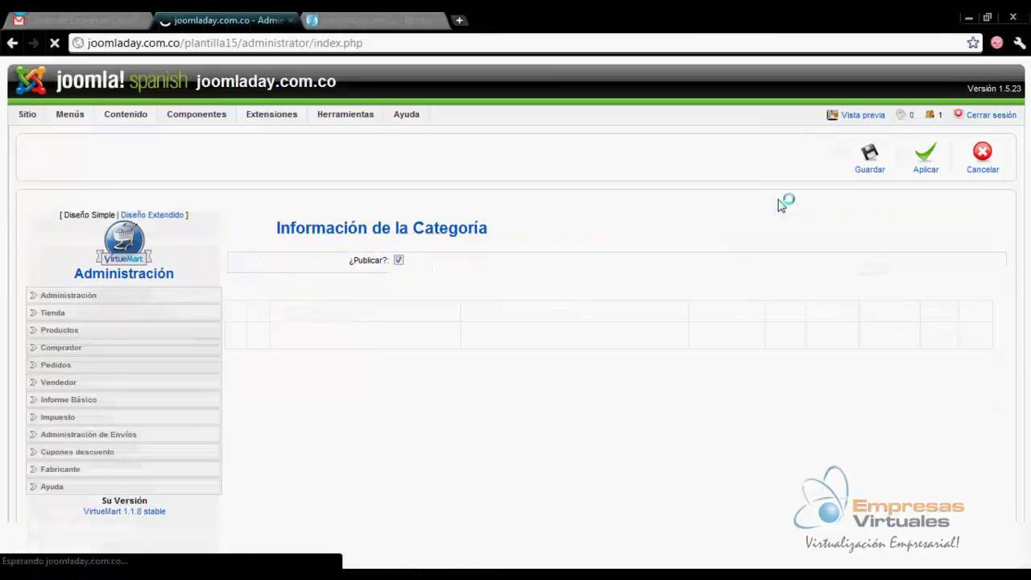
left_click(485, 277)
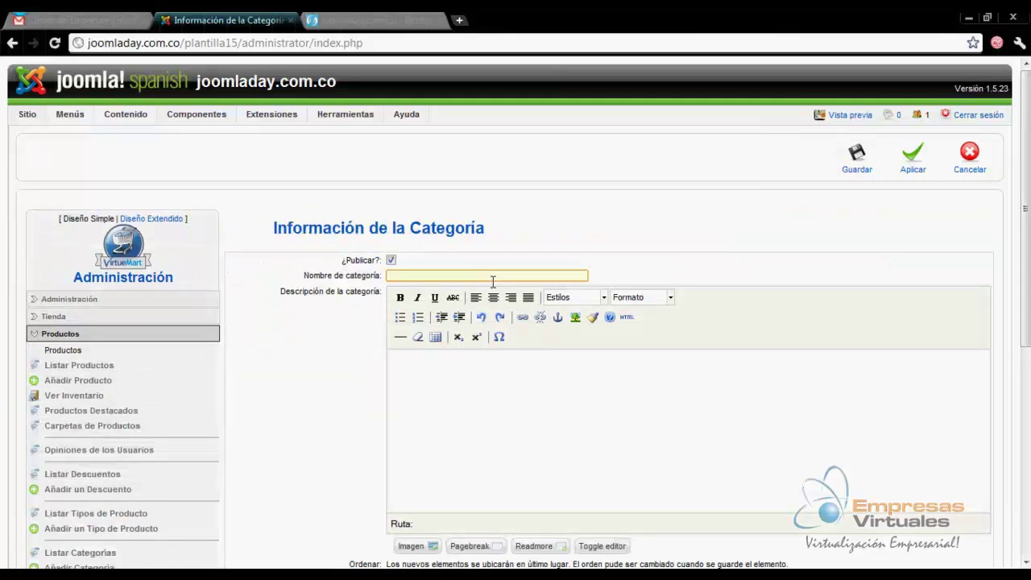
type("Computad")
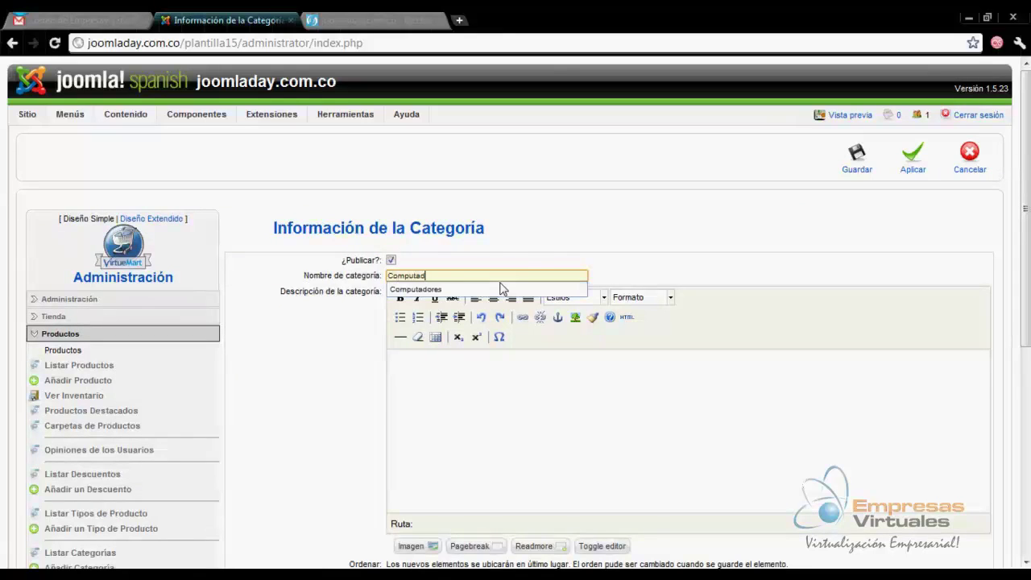
Set Electrodomesticos as the parent of the Computadores category
left_click_drag(1023, 240, 1026, 431)
left_click_drag(355, 237, 436, 246)
left_click(441, 238)
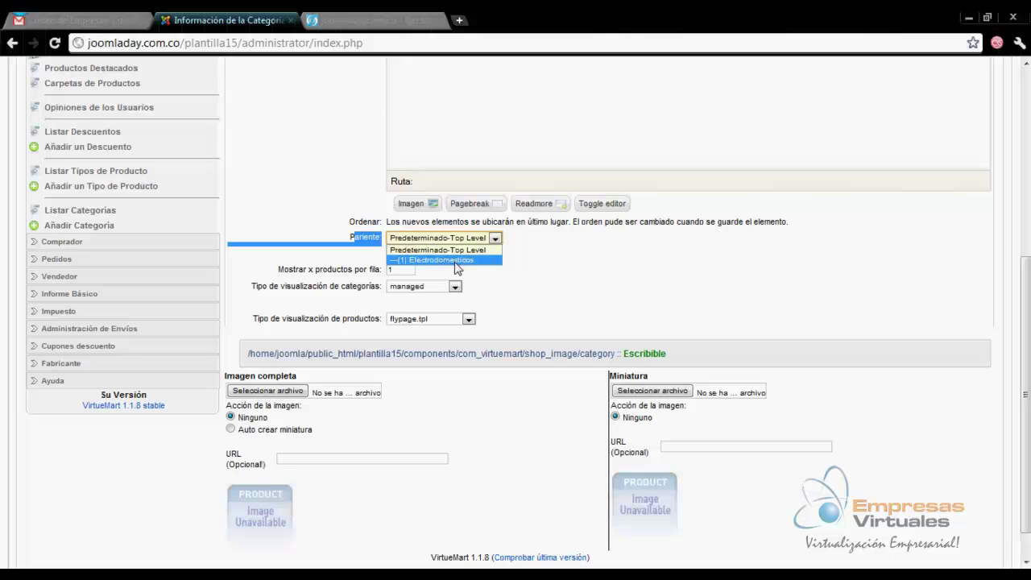
left_click(457, 260)
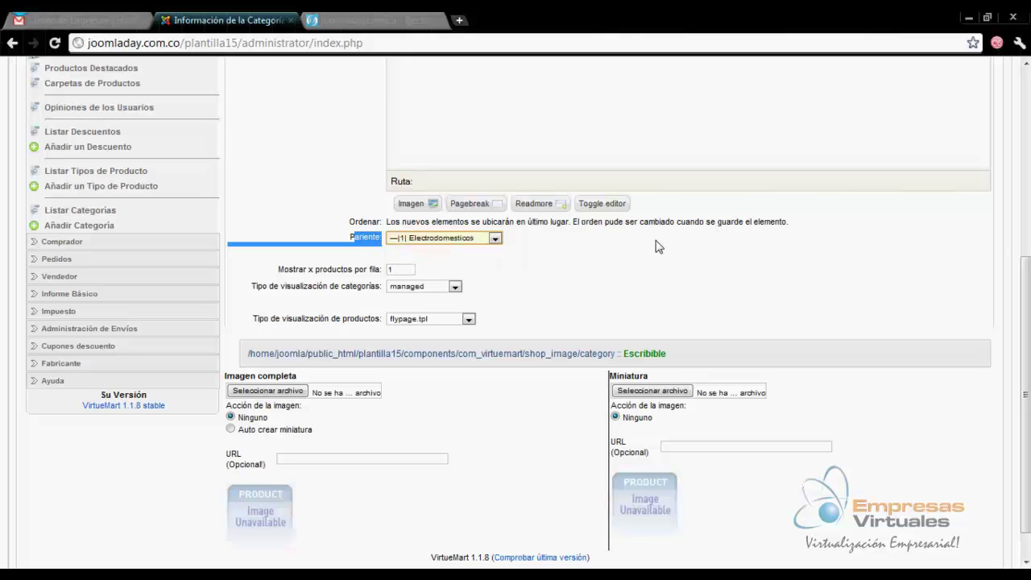
Attach computers.jpg from the desktop as the Computadores full image, with its thumbnail created automatically
middle_click(592, 255)
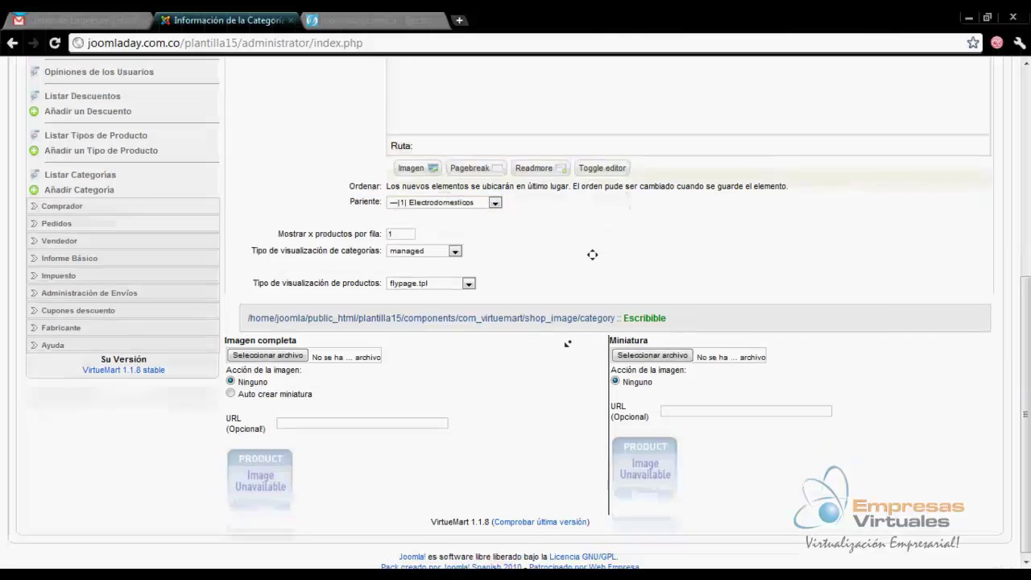
left_click_drag(234, 337, 301, 344)
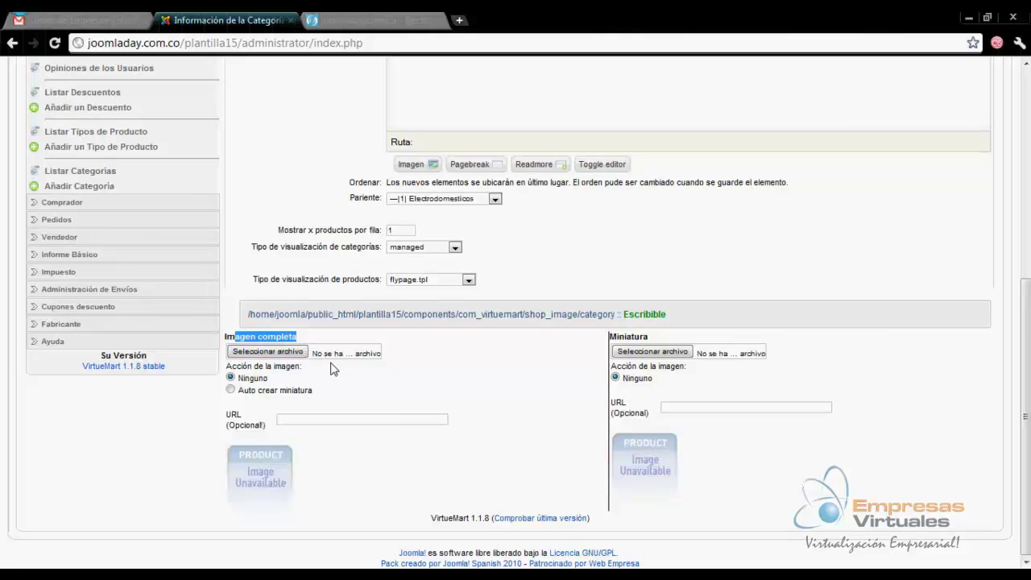
left_click(275, 352)
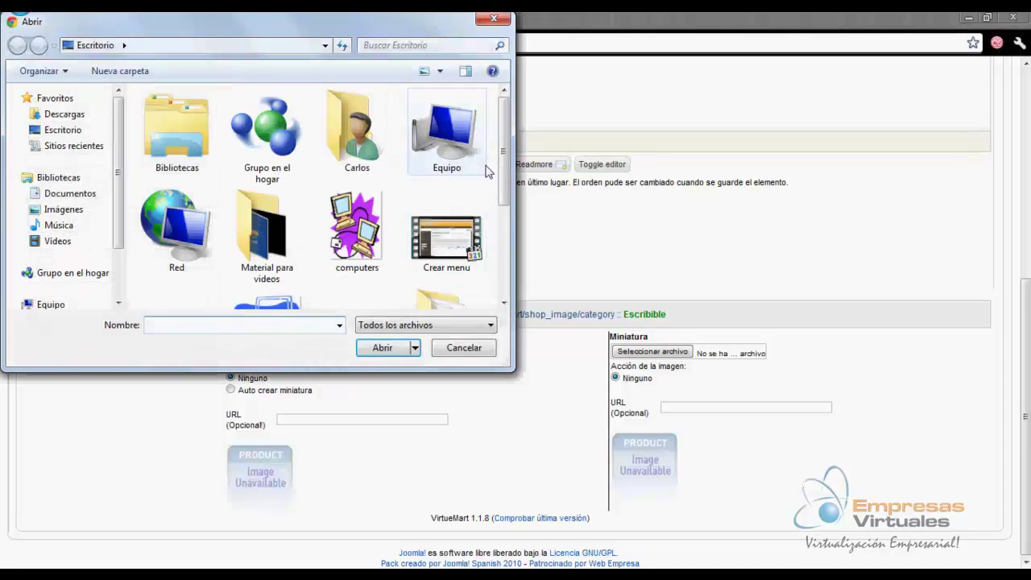
double_click(357, 230)
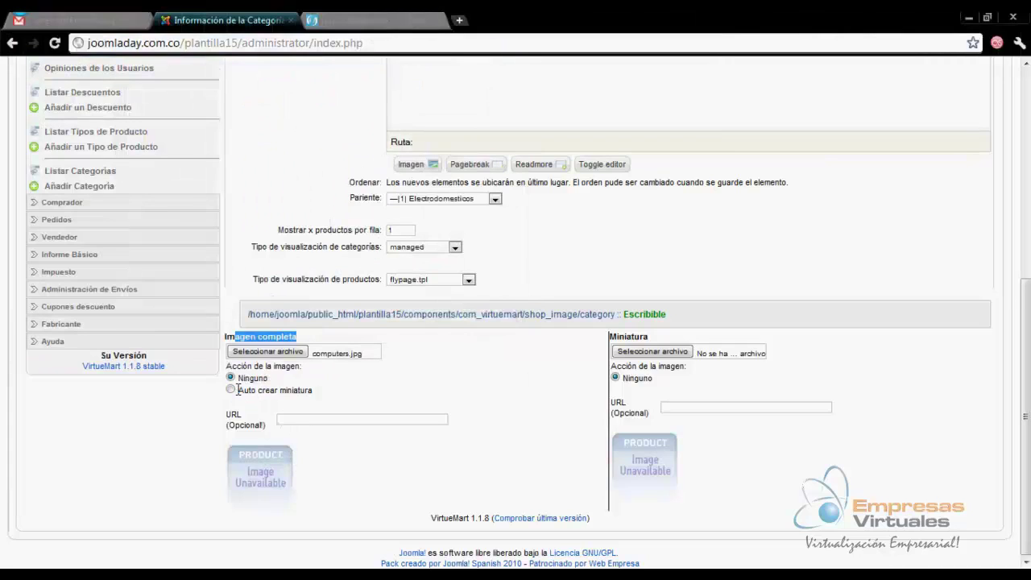
left_click(239, 392)
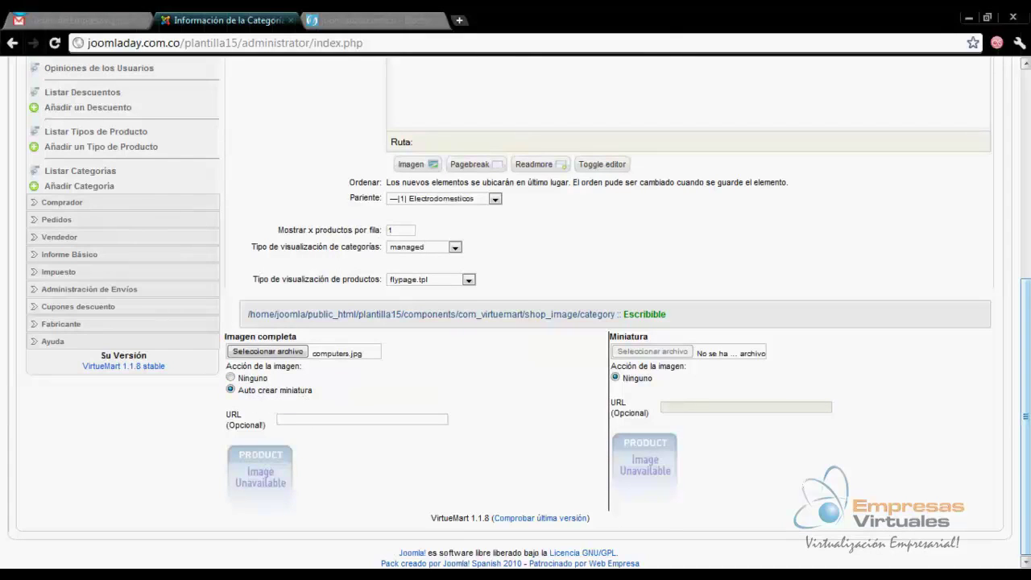
left_click_drag(1028, 538, 1010, 300)
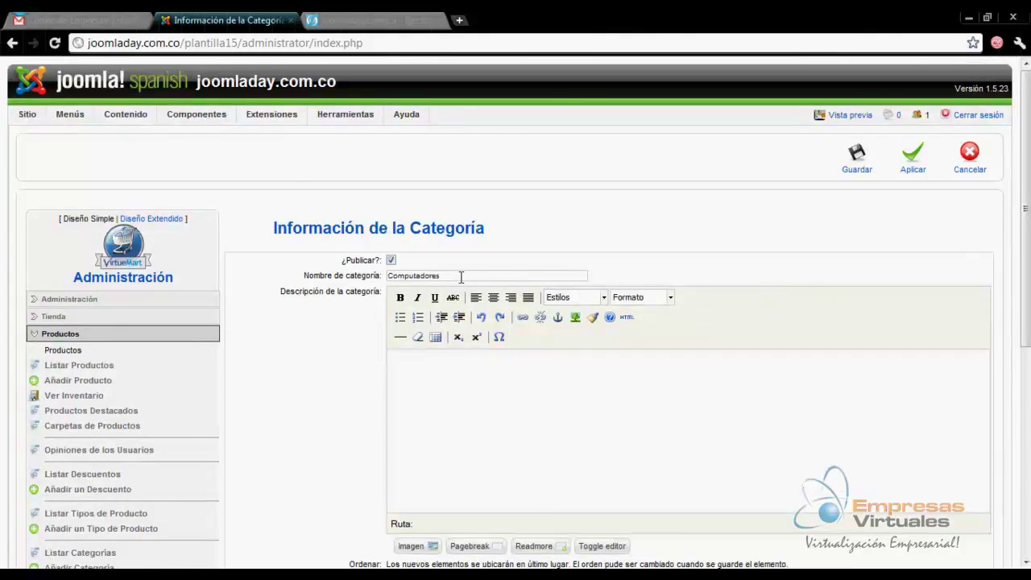
Save the Computadores category and check its nesting under Electrodomesticos in the category list
left_click_drag(461, 276, 312, 274)
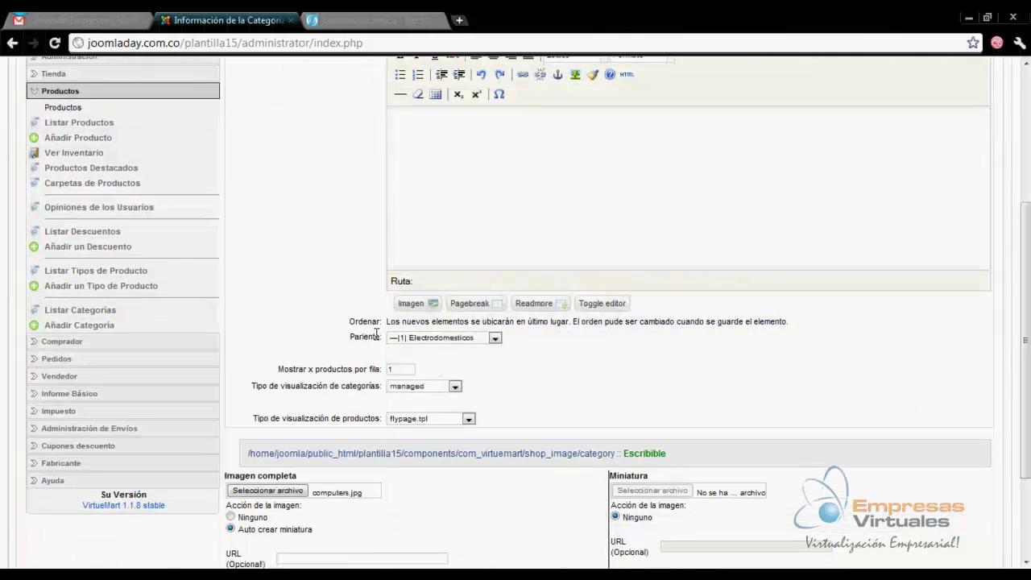
left_click_drag(347, 343, 380, 333)
left_click_drag(524, 347, 358, 335)
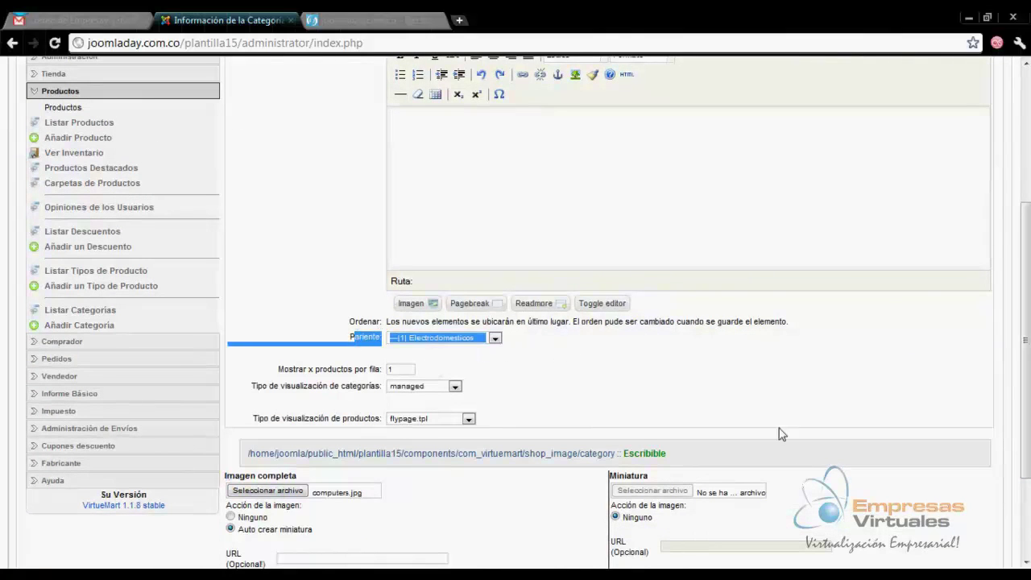
scroll(779, 435, "up", 3)
left_click(854, 165)
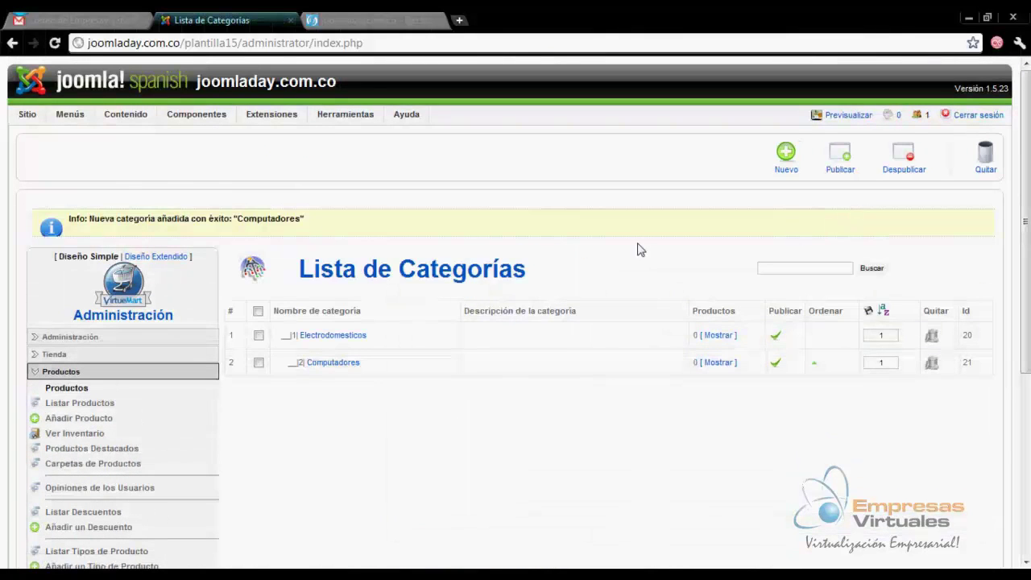
mouse_move(280, 338)
left_mouse_down()
mouse_move(386, 339)
mouse_move(280, 334)
left_mouse_up()
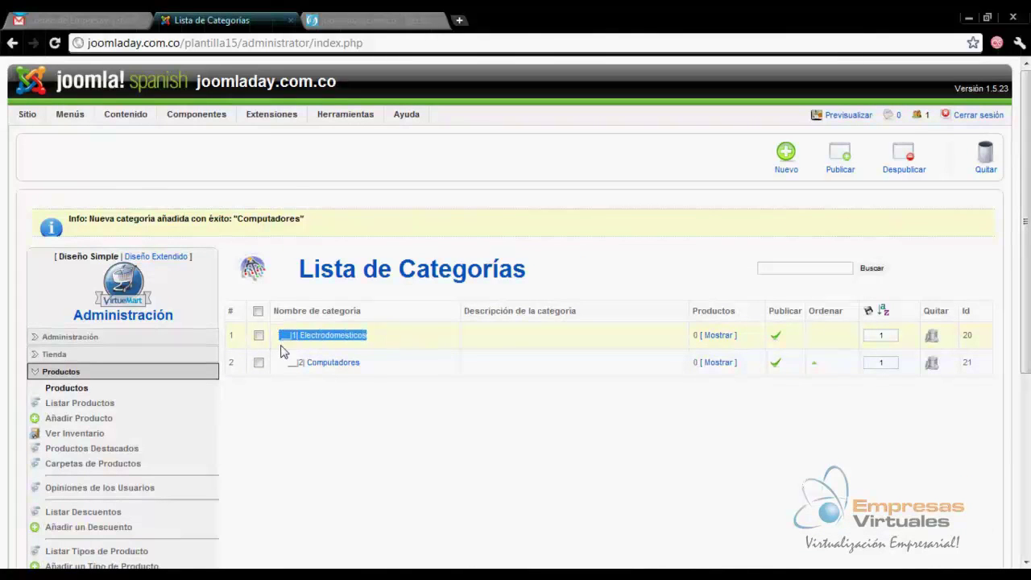
left_click(295, 331)
left_click_drag(369, 368, 282, 332)
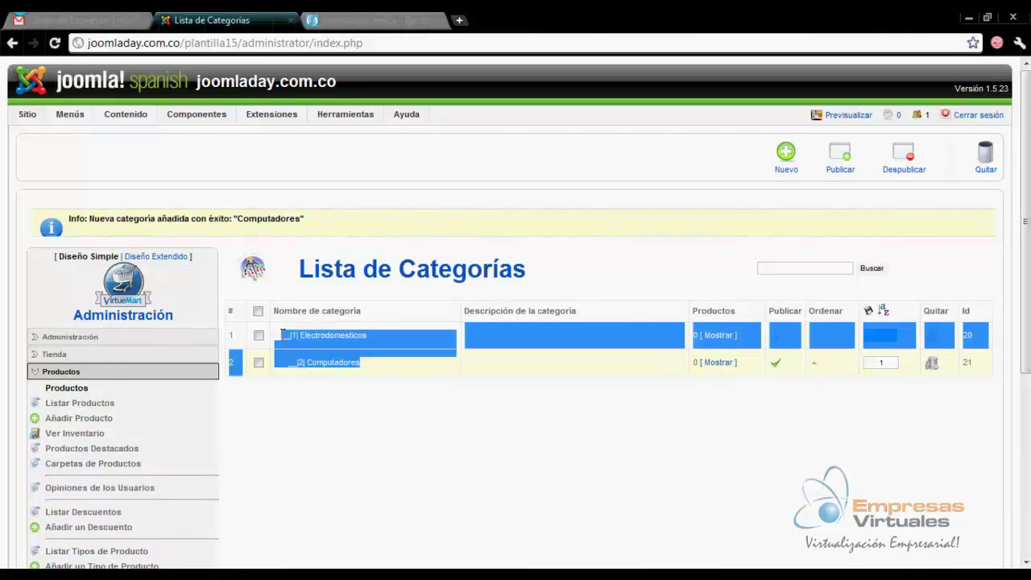
left_click(554, 291)
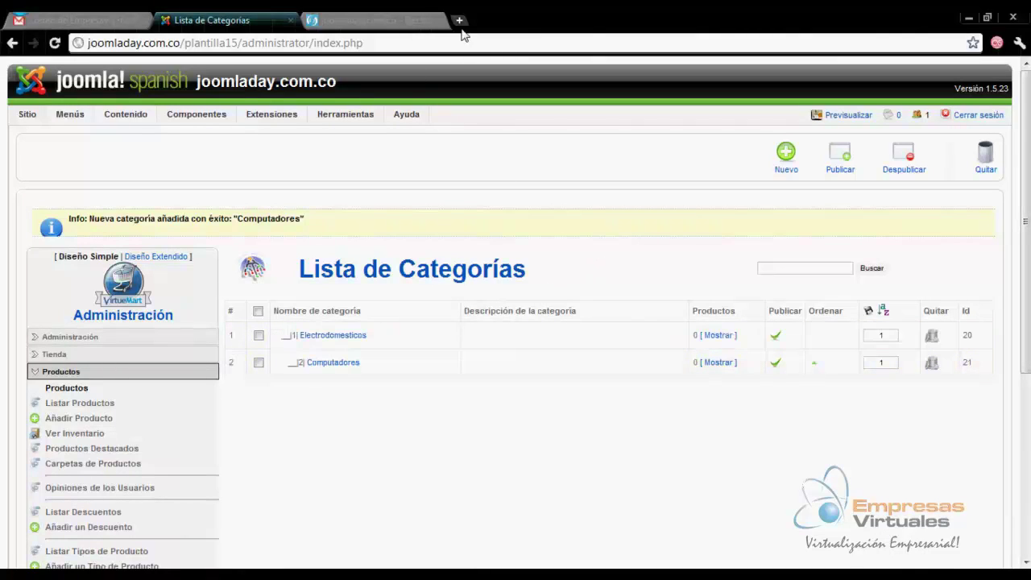
Preview the storefront and browse from Productos through Electrodomesticos into the Computadores subcategory to check its image and contents
left_click(436, 20)
left_click(841, 118)
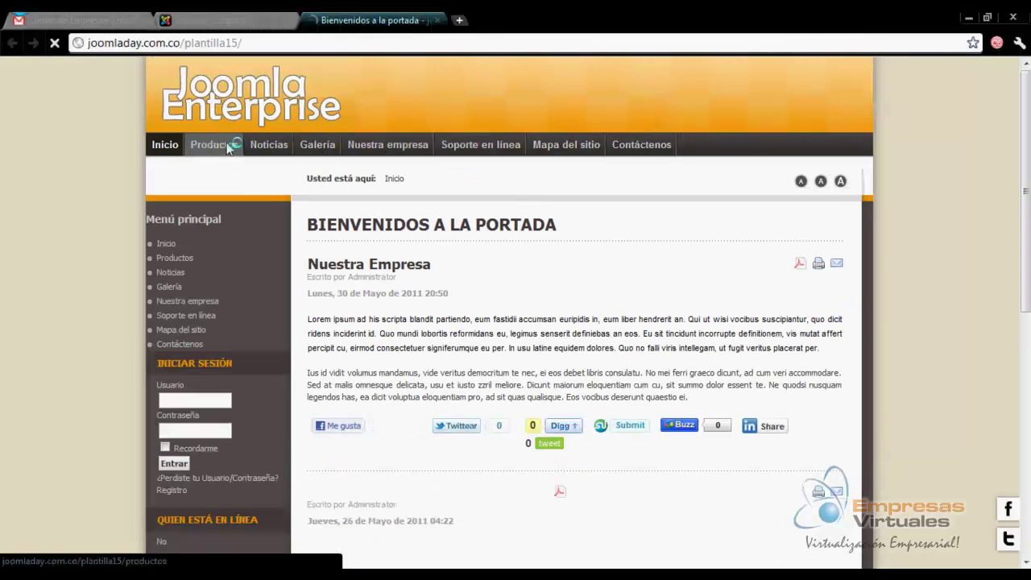
left_click(228, 147)
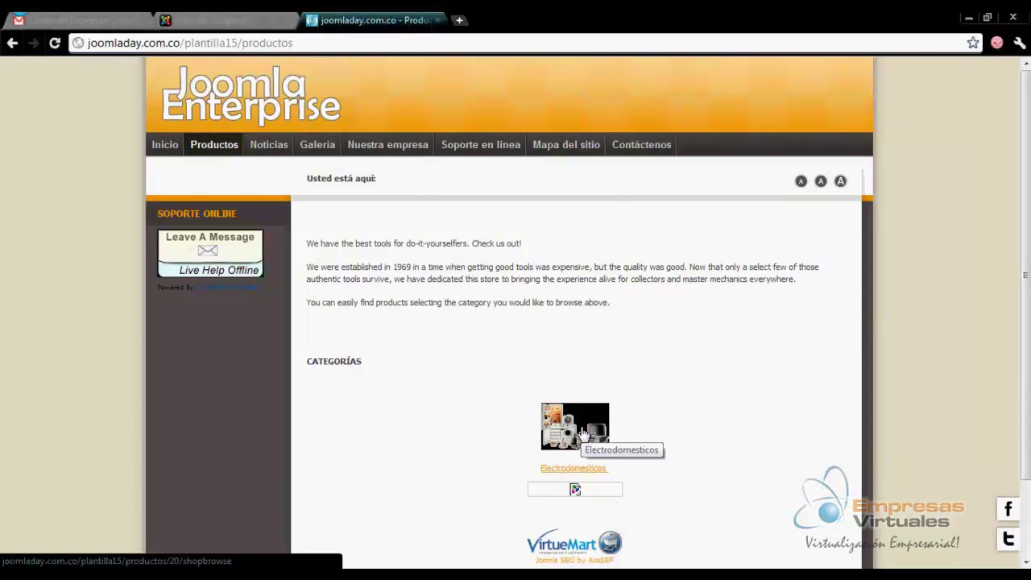
left_click(582, 435)
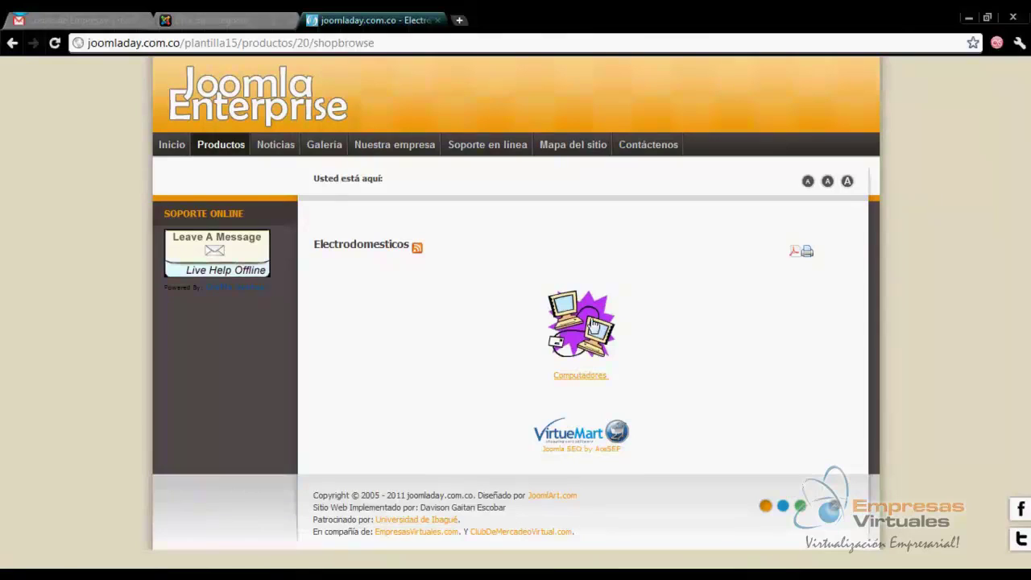
left_click(594, 331)
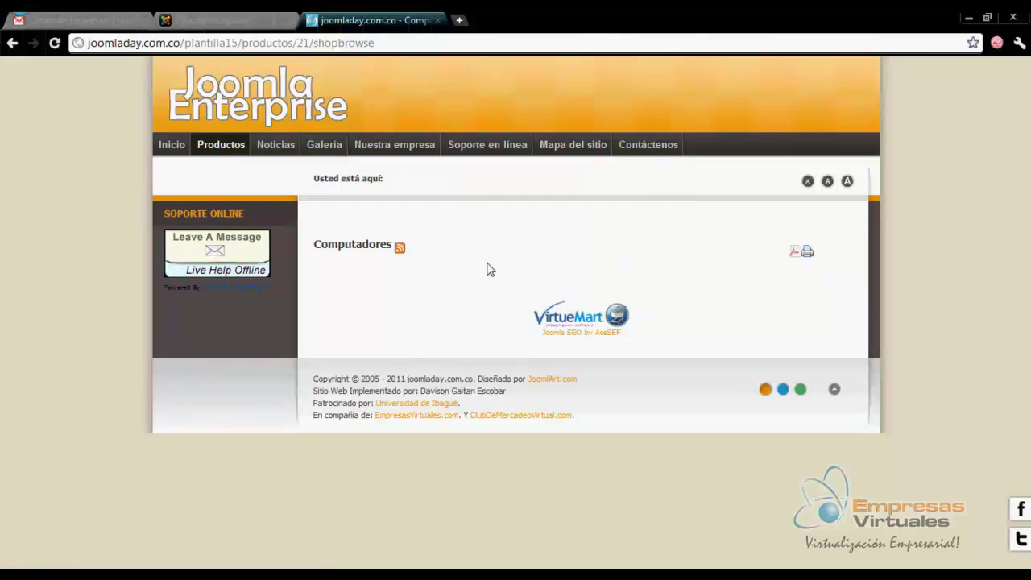
Return to the category administration and start another new category named Portatiles
left_click(201, 20)
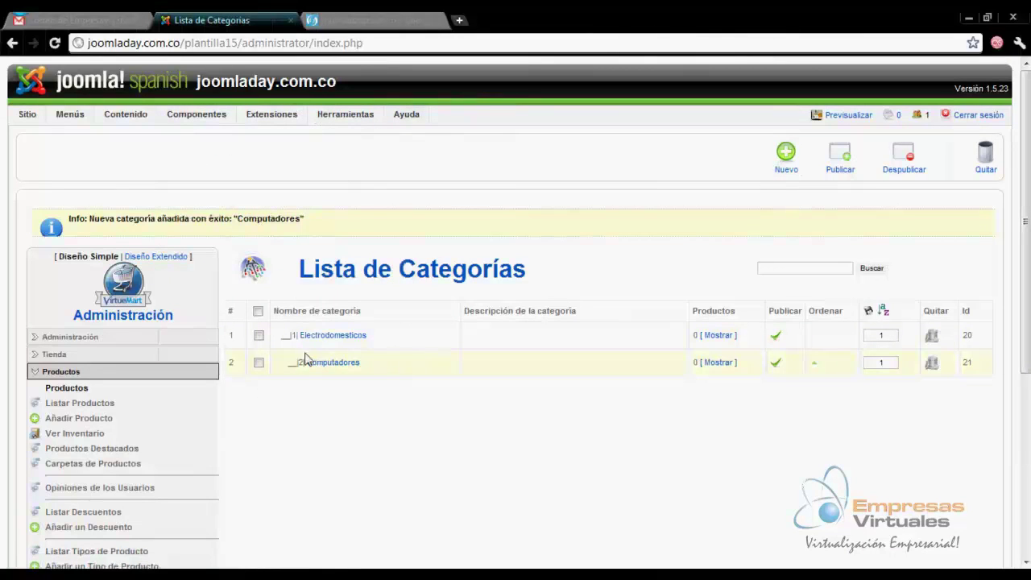
left_click(790, 171)
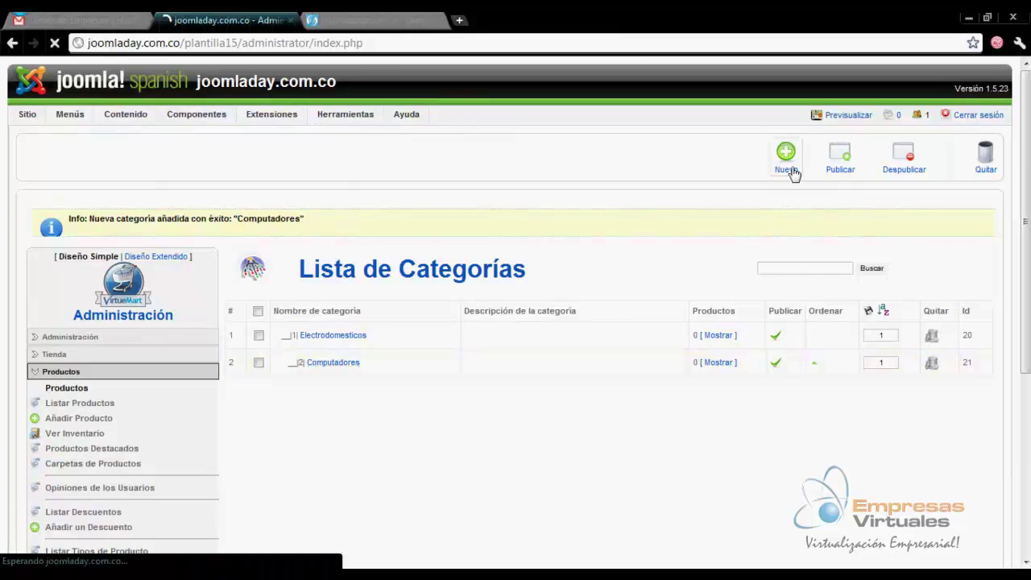
left_click(441, 279)
type("Portatiles")
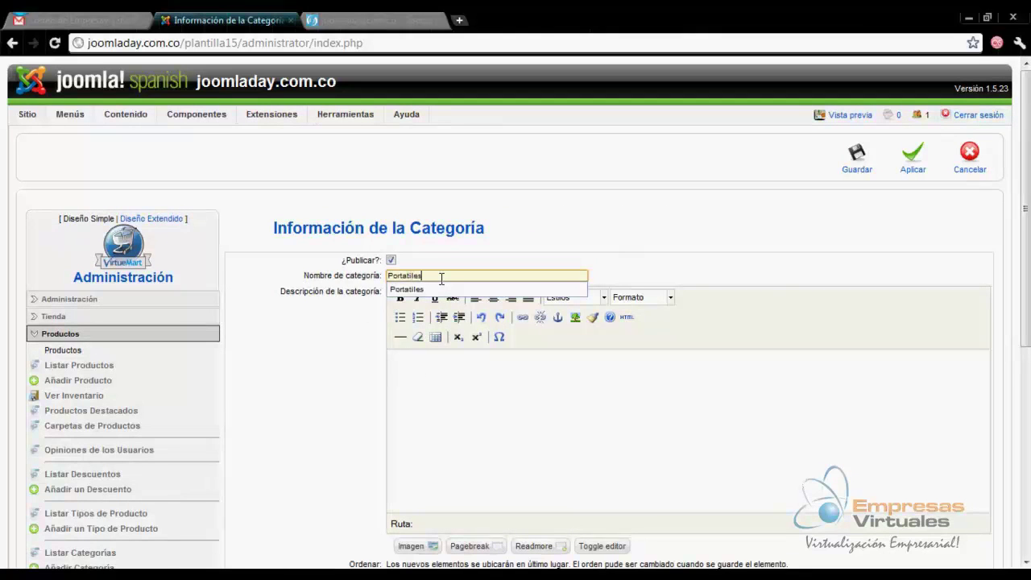
left_click(418, 290)
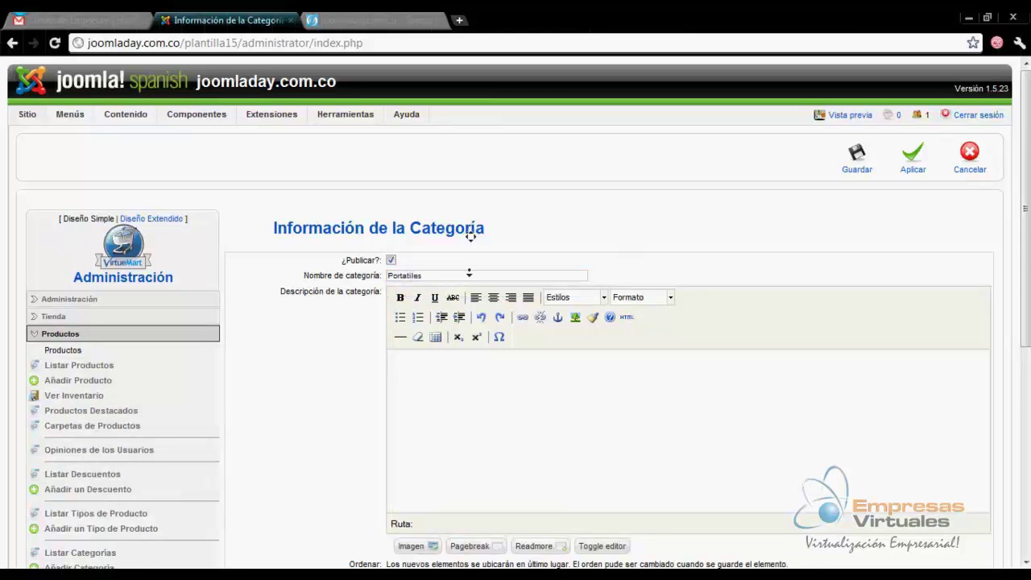
Set Computadores as the parent of the Portatiles category
scroll(470, 238, "down", 2)
scroll(470, 236, "down", 2)
left_click(488, 245)
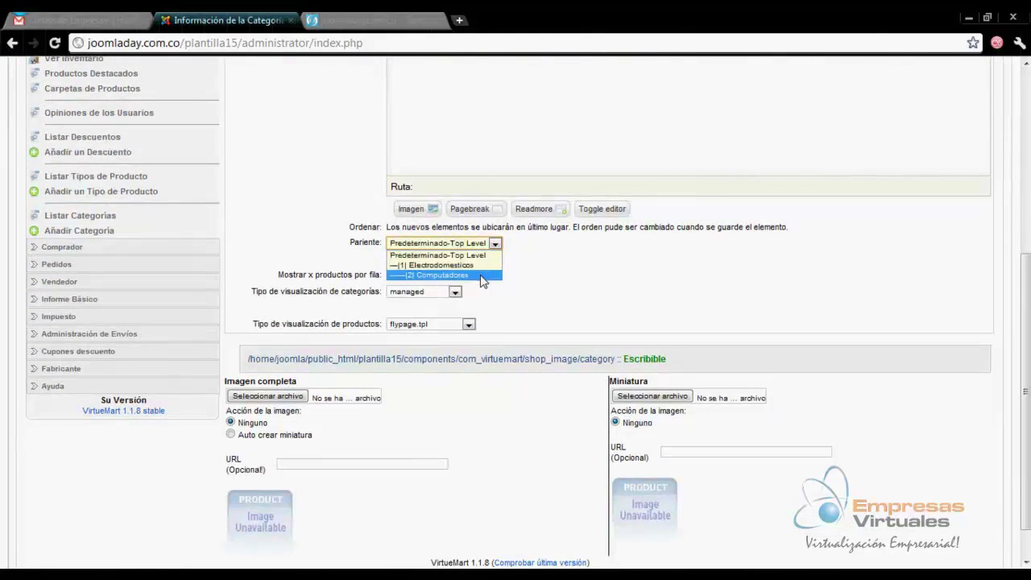
left_click(481, 275)
Attach laptop.jpg as the Portatiles full image, with its thumbnail created automatically
scroll(548, 274, "down", 1)
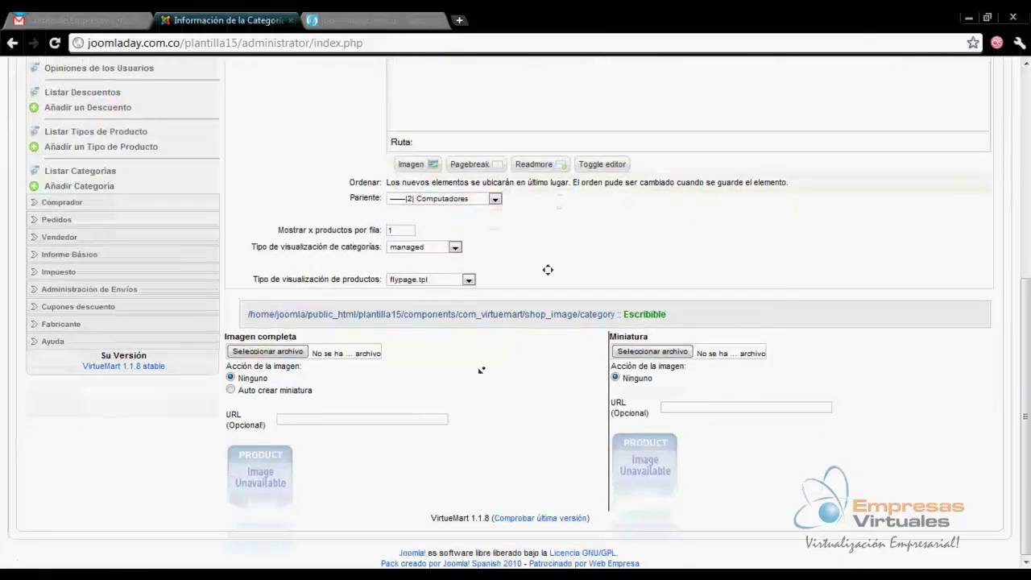
left_click(267, 352)
scroll(409, 237, "down", 3)
double_click(267, 142)
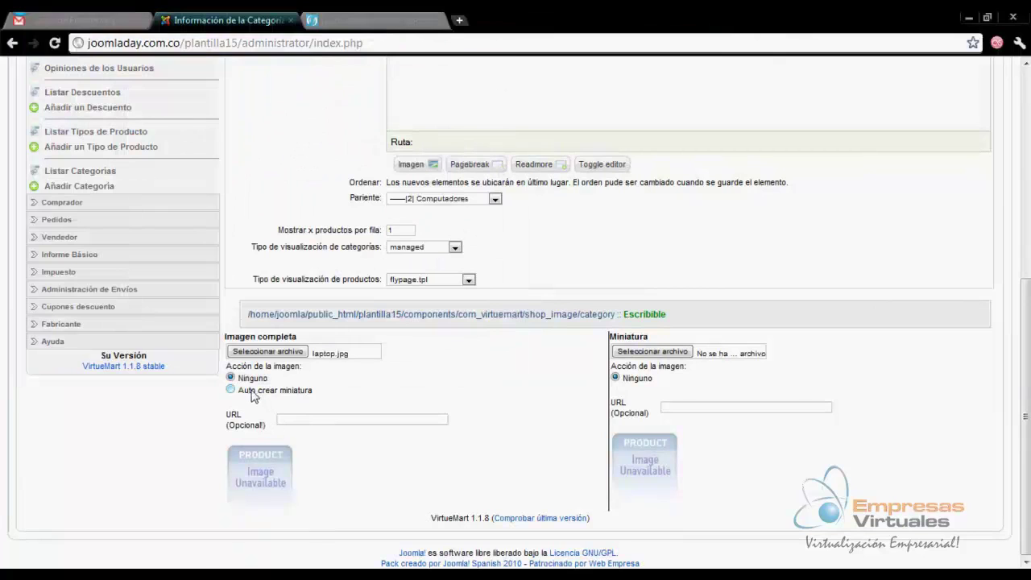
left_click(232, 390)
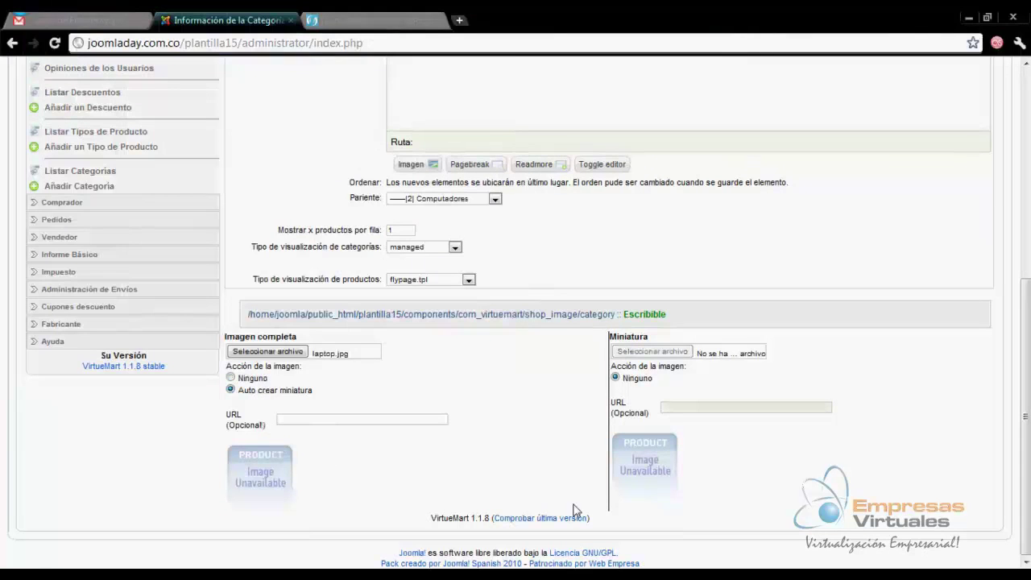
Save the Portatiles category and review the three-level hierarchy in the category list
scroll(949, 409, "up", 5)
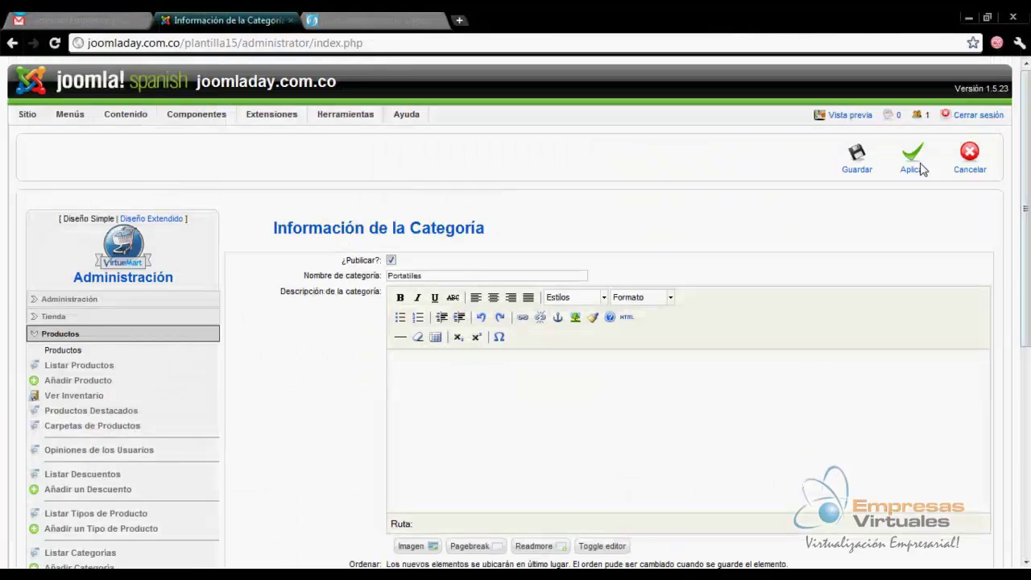
left_click(860, 167)
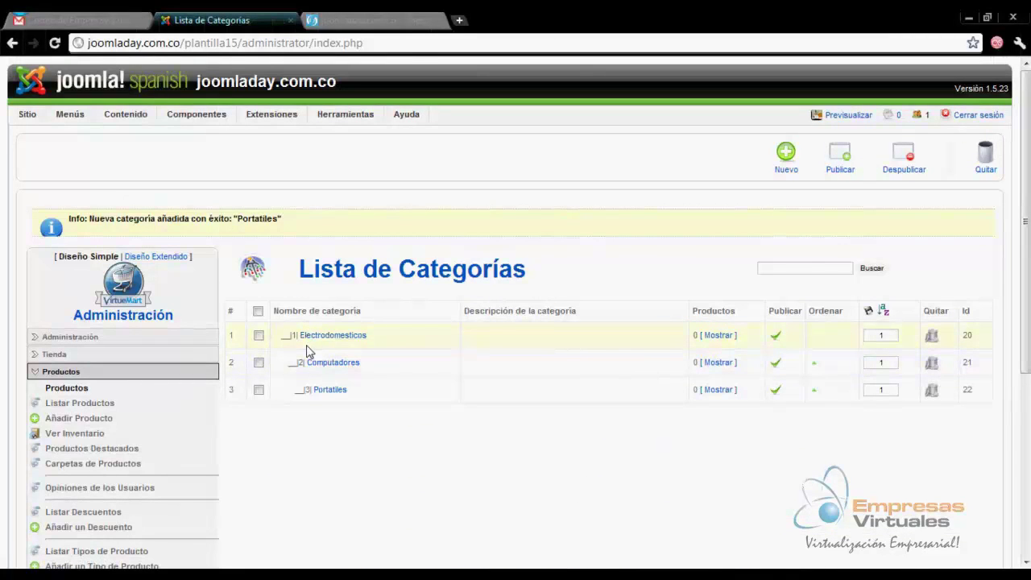
left_click_drag(285, 335, 293, 368)
left_click_drag(357, 395, 292, 392)
left_click(390, 411)
Browse the storefront from Productos through Electrodomesticos and Computadores to Portatiles, and return to the category administration
left_click(372, 21)
left_click(220, 148)
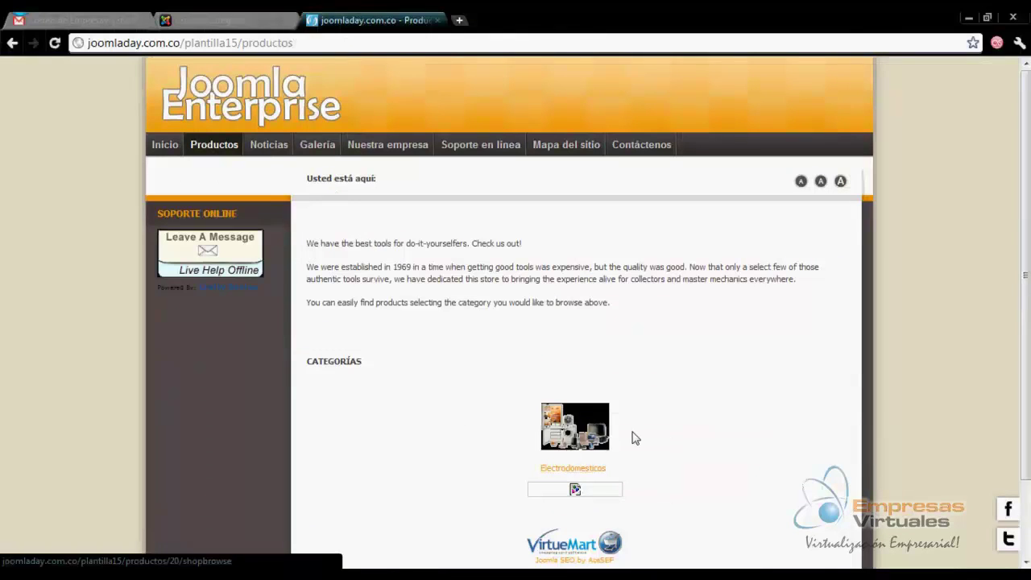
left_click(569, 427)
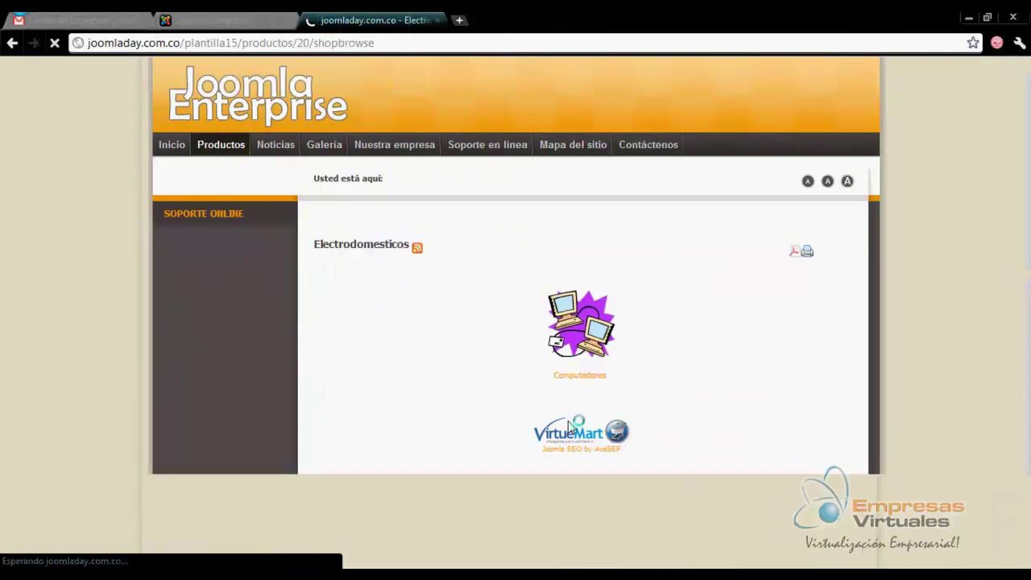
left_click(595, 324)
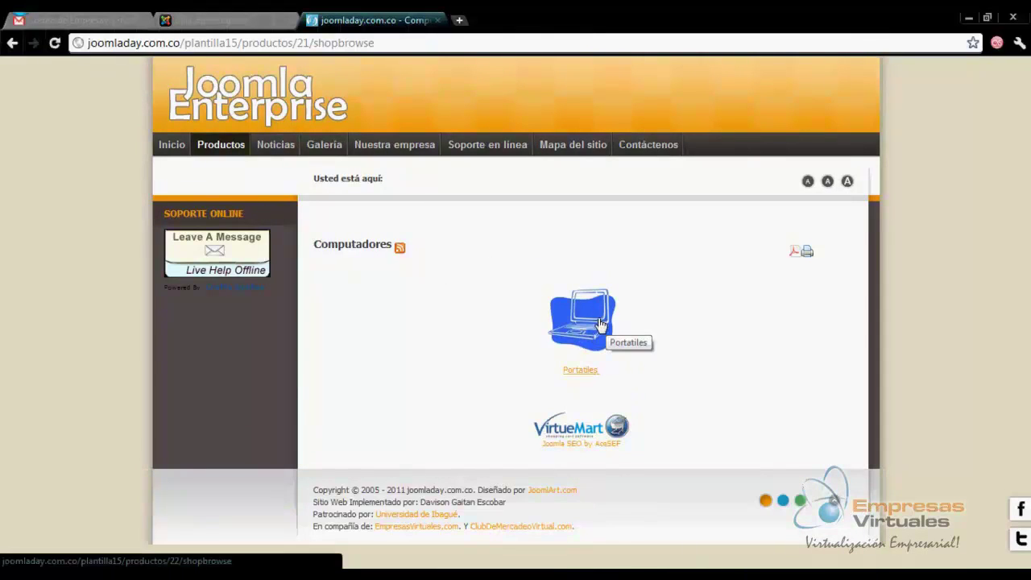
left_click(600, 324)
left_click(276, 26)
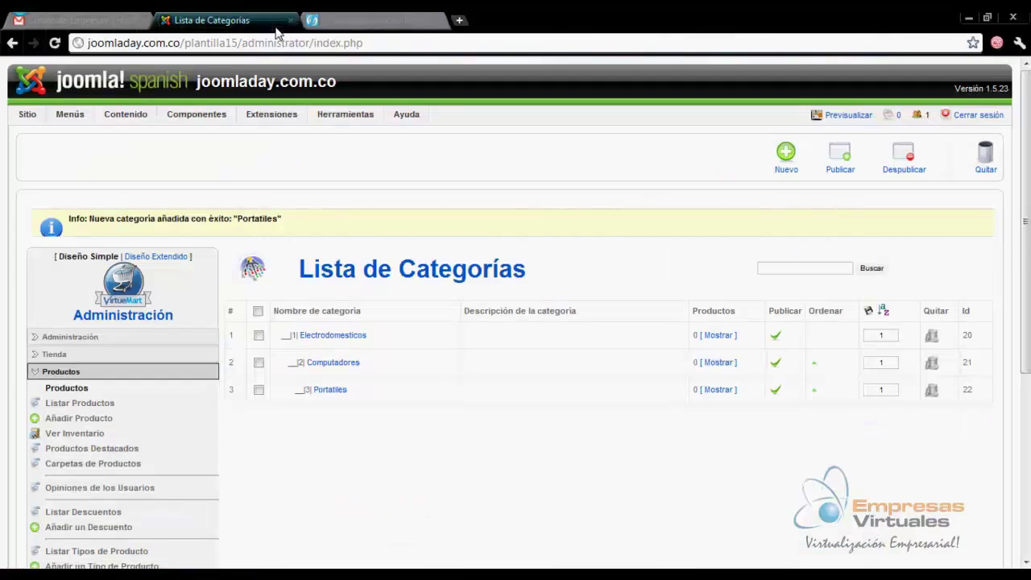